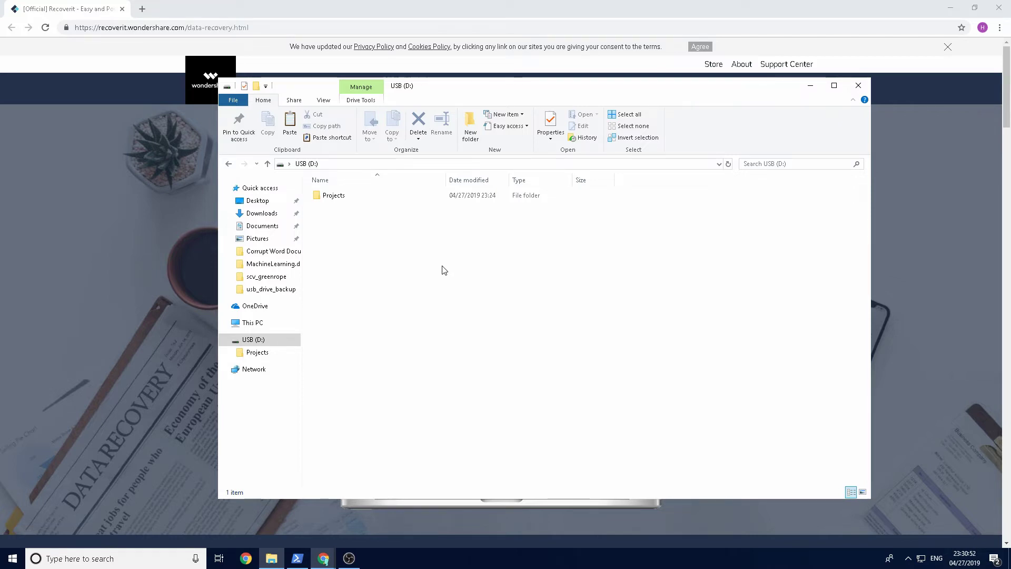
Minimize the USB drive's File Explorer window to reveal the Recoverit for Windows download page.
{"action": "left_click", "coordinate": [105, 273]}
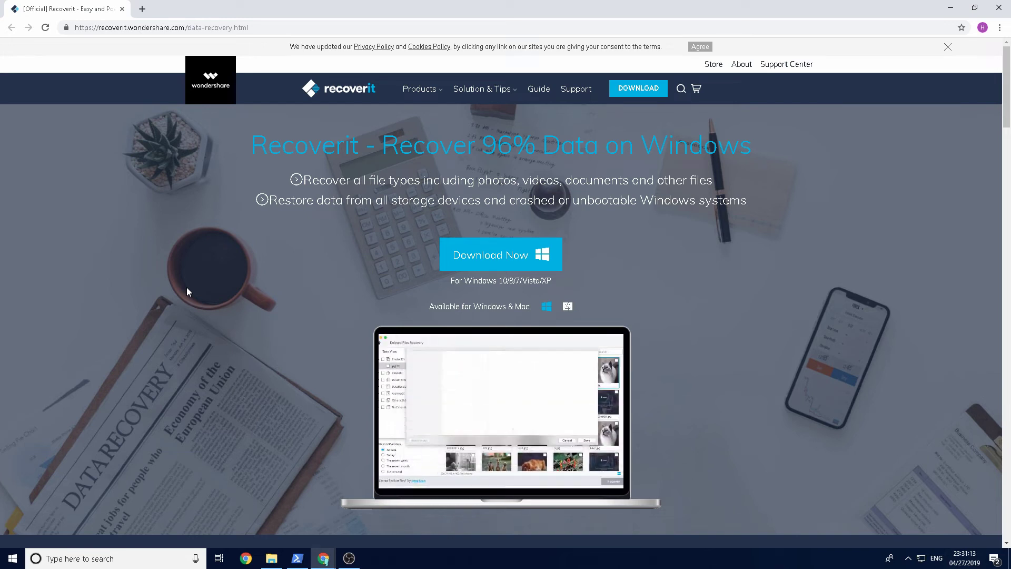
Download the Recoverit Windows installer (recoverit_setup) and run its installation.
{"action": "left_click", "coordinate": [271, 558]}
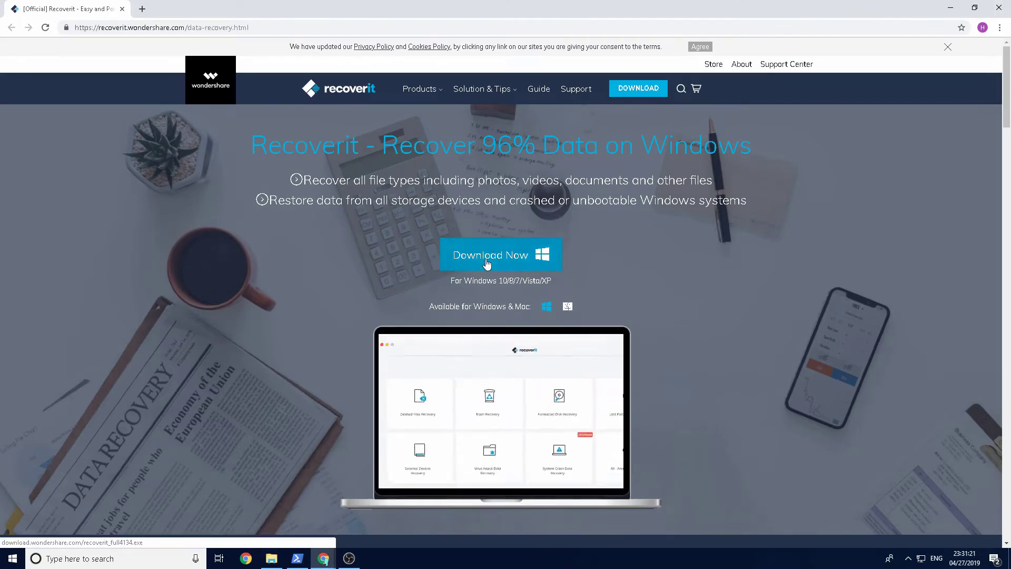
{"action": "left_click", "coordinate": [486, 264]}
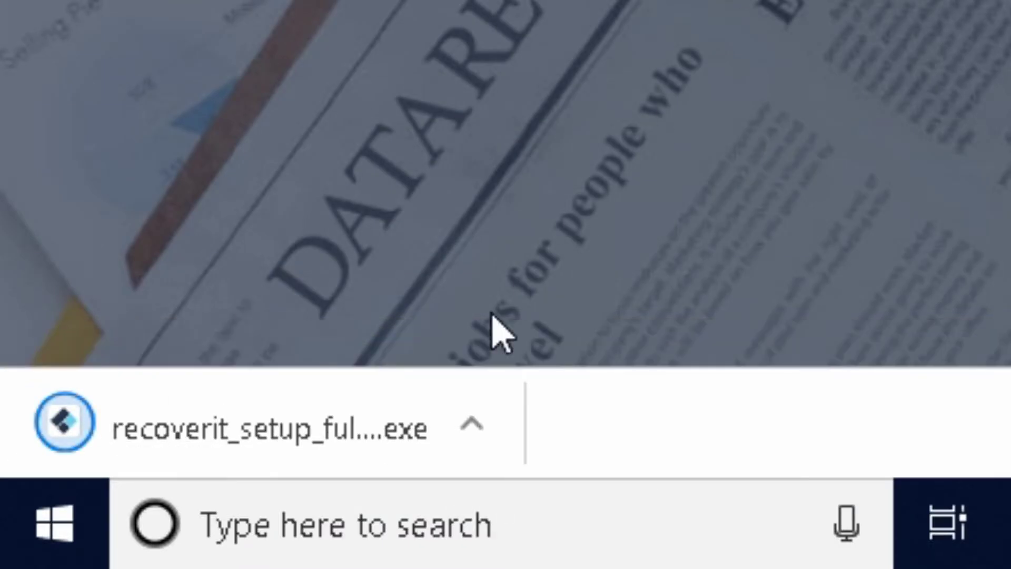
{"action": "left_click", "coordinate": [375, 443]}
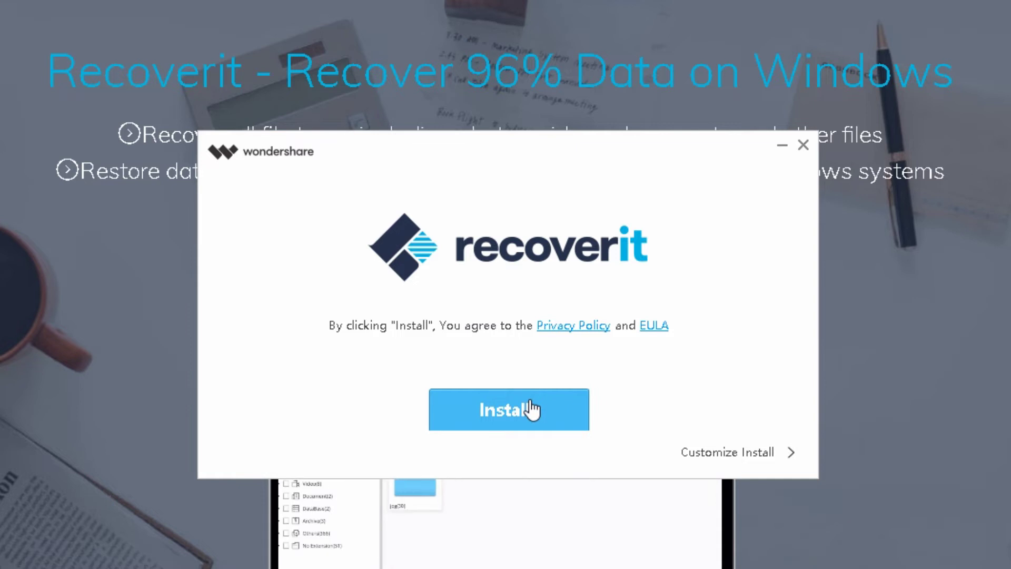
{"action": "left_click", "coordinate": [530, 410]}
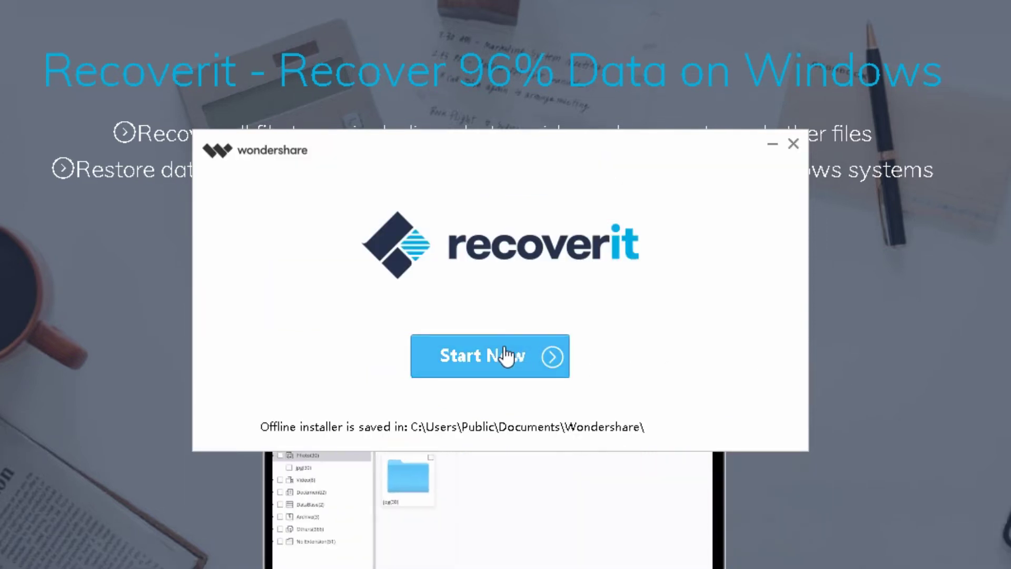
Launch Recoverit, then open and close the Sign In or Register form without signing in.
{"action": "left_click", "coordinate": [526, 368]}
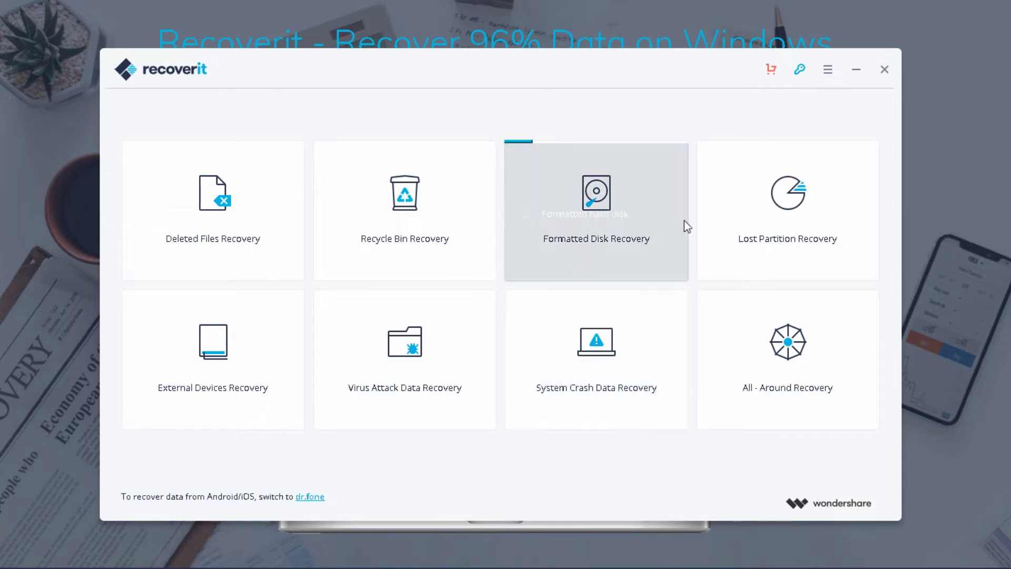
{"action": "left_click", "coordinate": [801, 70]}
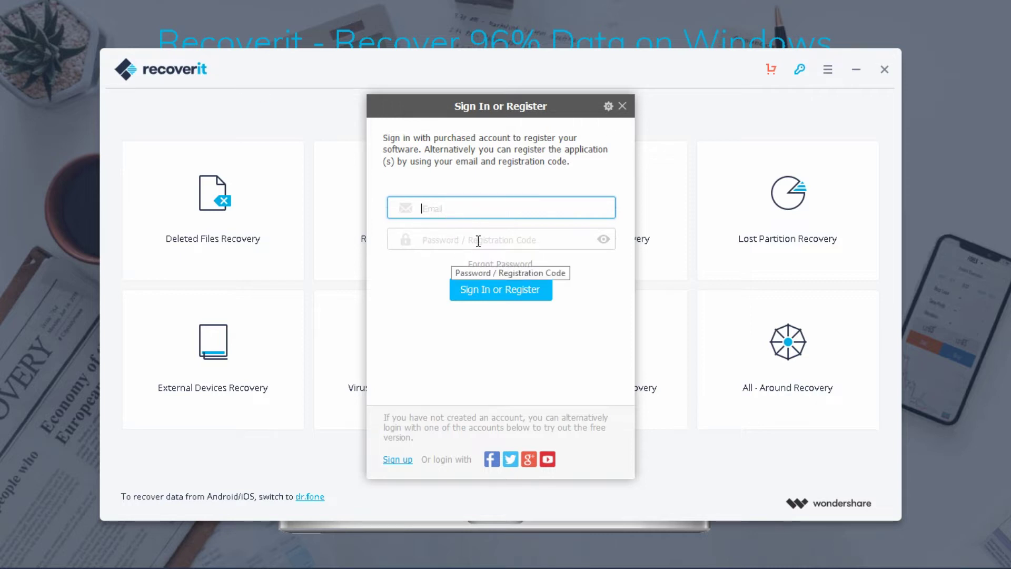
{"action": "left_click", "coordinate": [503, 246]}
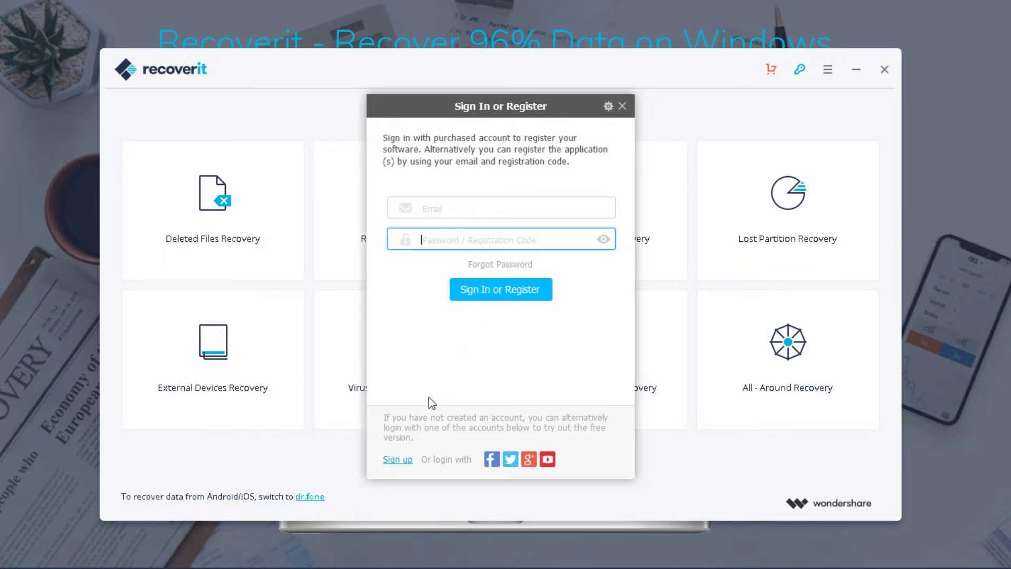
{"action": "left_click", "coordinate": [479, 214]}
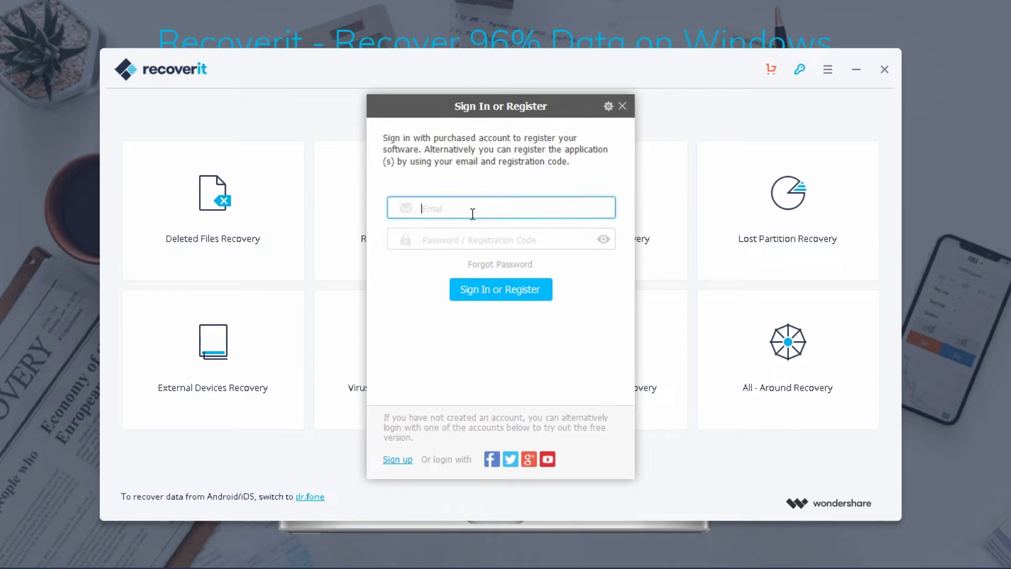
{"action": "left_click", "coordinate": [622, 106]}
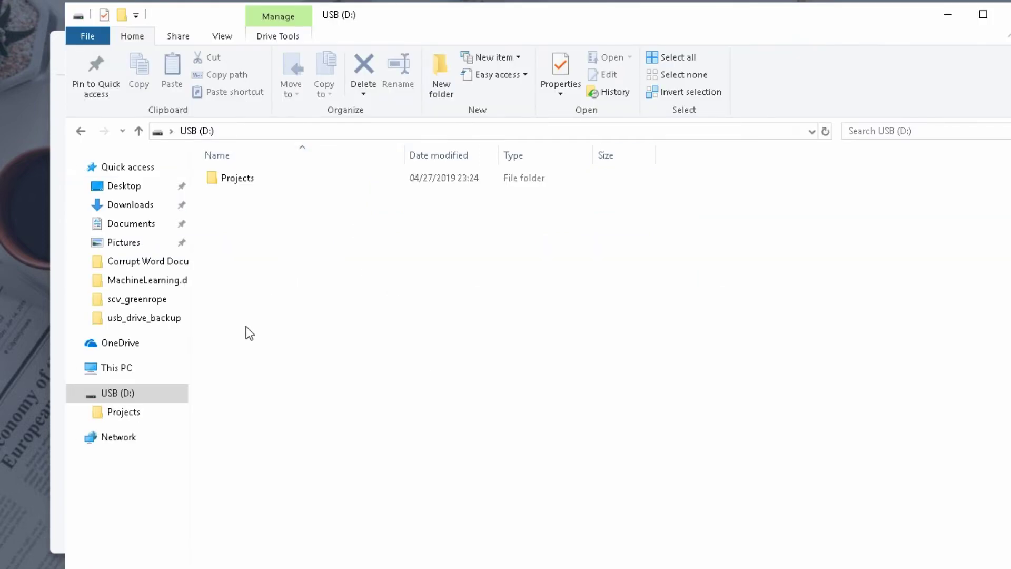
Inspect the files inside the Projects folder, closing the waves video, and return to USB (D:).
{"action": "double_click", "coordinate": [255, 180]}
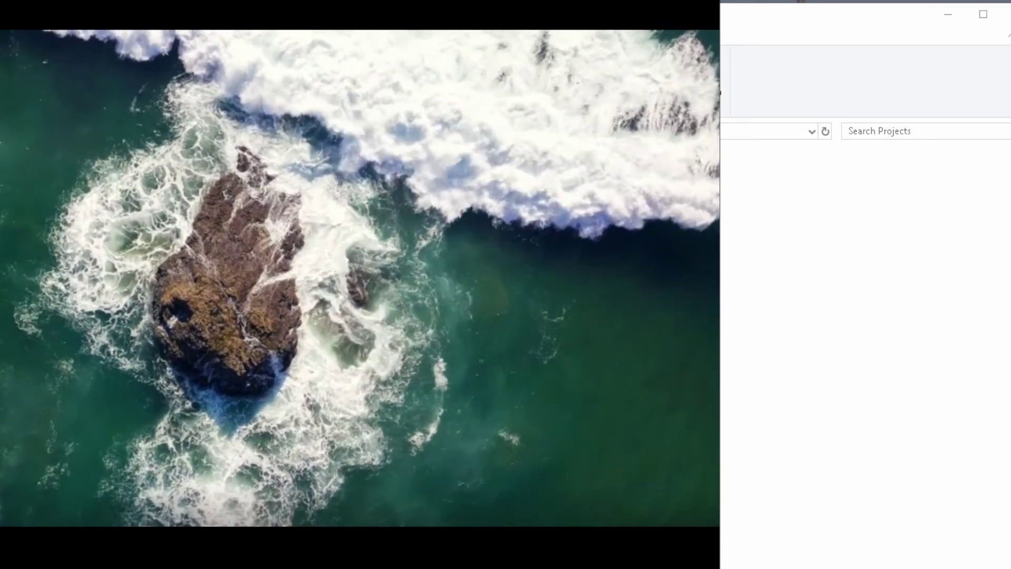
{"action": "left_click", "coordinate": [690, 7]}
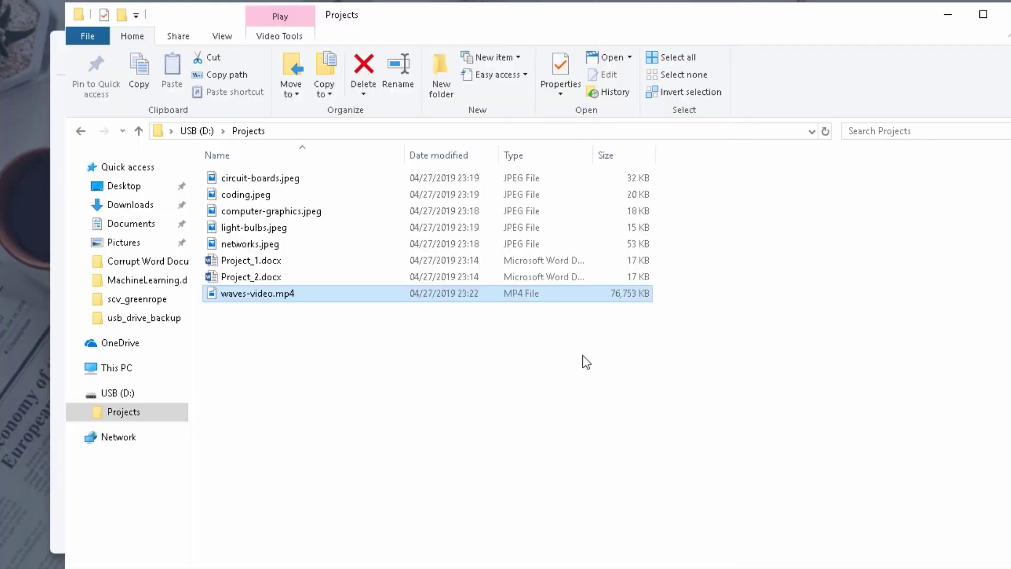
{"action": "left_click", "coordinate": [480, 393]}
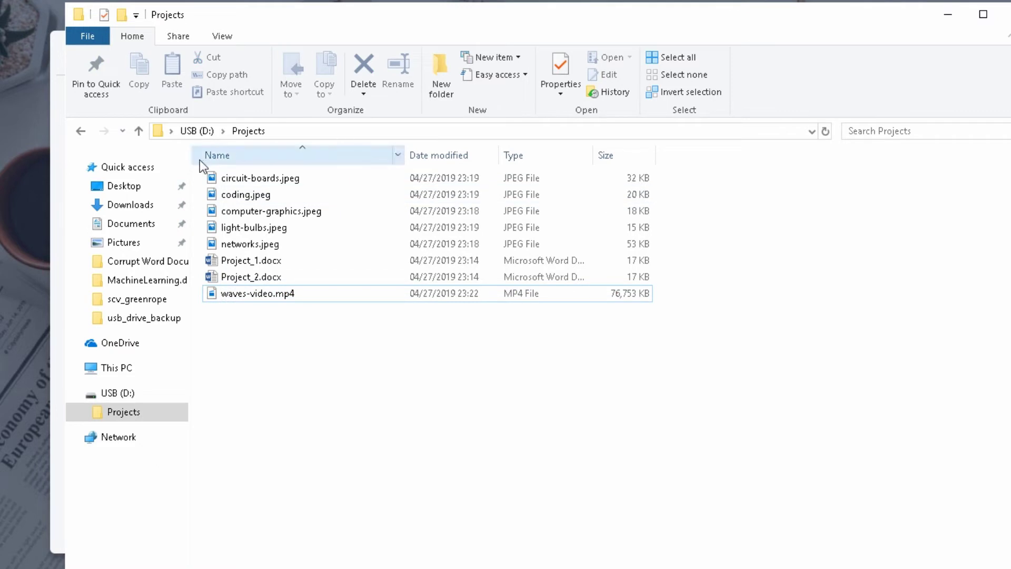
{"action": "left_click", "coordinate": [202, 135]}
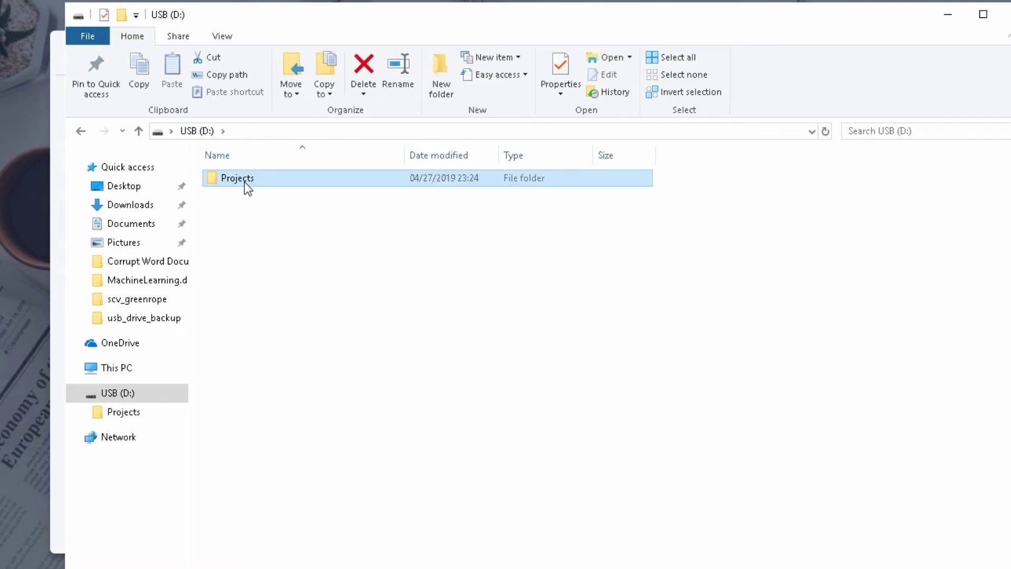
Permanently delete the Projects folder from the USB (D:) drive.
{"action": "left_click", "coordinate": [248, 231]}
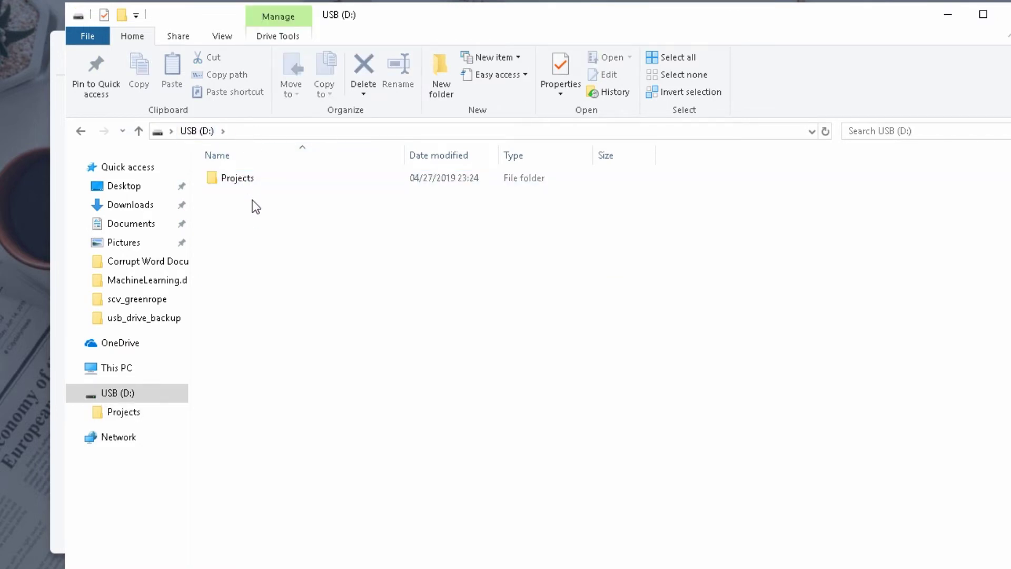
{"action": "left_click", "coordinate": [255, 176]}
{"action": "right_click", "coordinate": [254, 176]}
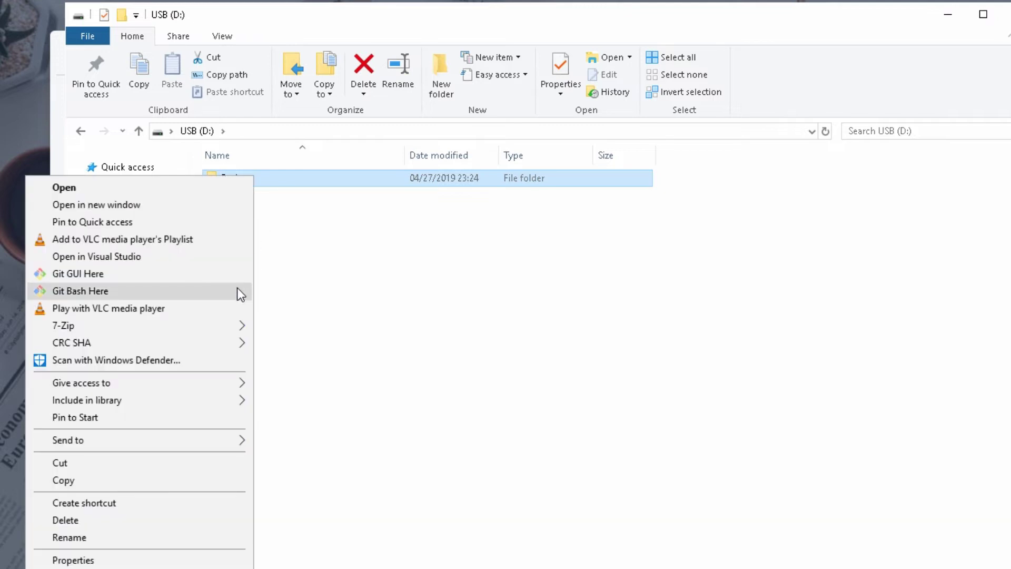
{"action": "left_click", "coordinate": [141, 520]}
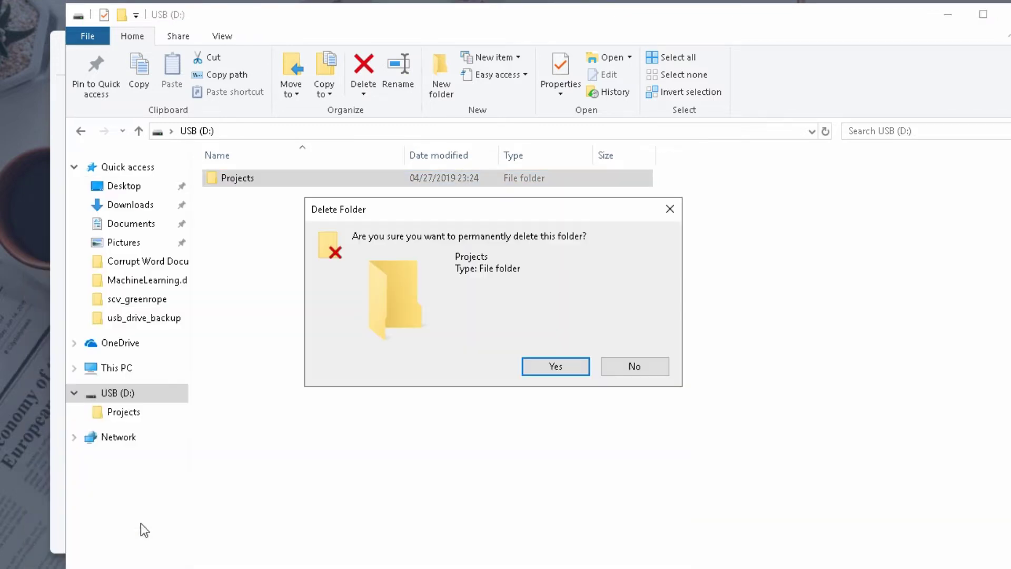
{"action": "left_click", "coordinate": [538, 368]}
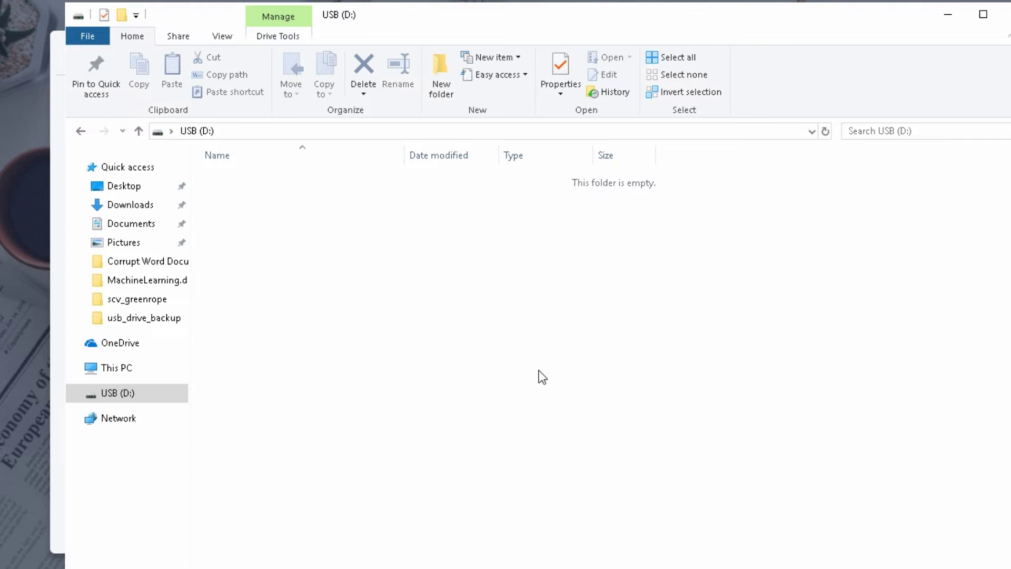
{"action": "right_click", "coordinate": [511, 319]}
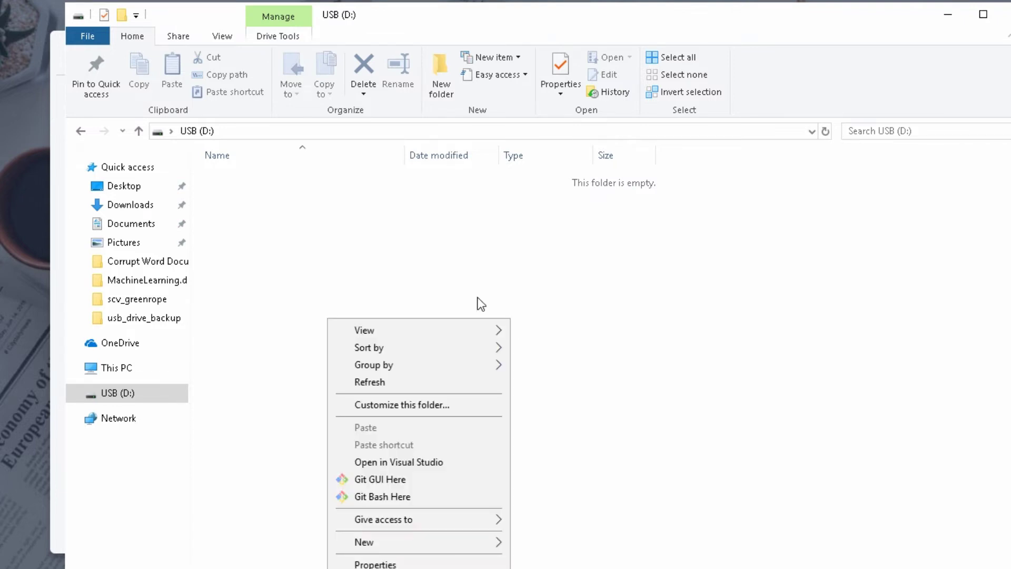
{"action": "right_click", "coordinate": [404, 216]}
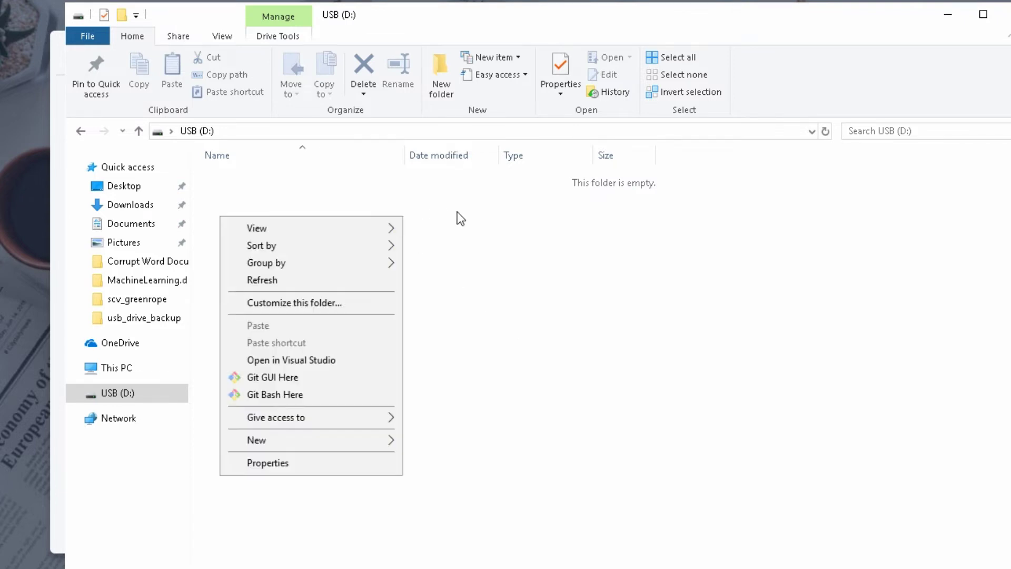
Choose All-Around Recovery and select USB (D:) under External Devices as the location.
{"action": "left_click", "coordinate": [498, 291]}
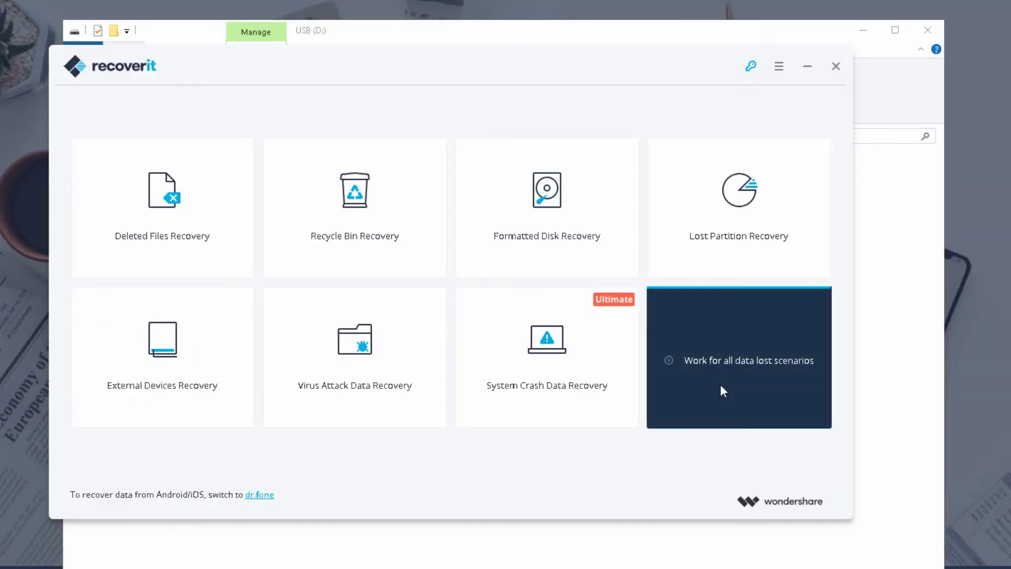
{"action": "left_click", "coordinate": [721, 388]}
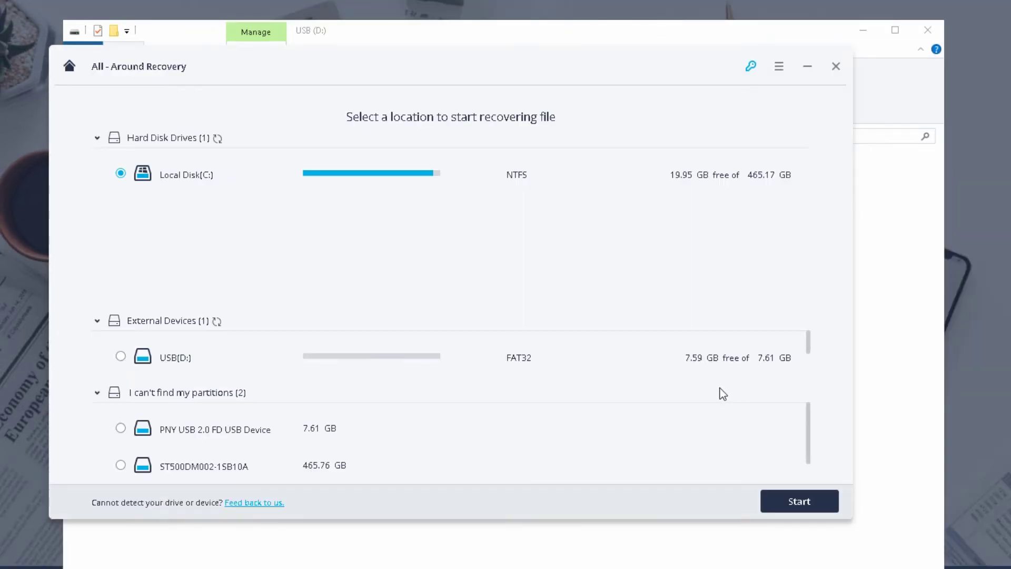
{"action": "left_click", "coordinate": [120, 358]}
Start scanning USB (D:) and wait until the Projects folder with 8 files appears.
{"action": "left_click", "coordinate": [784, 509]}
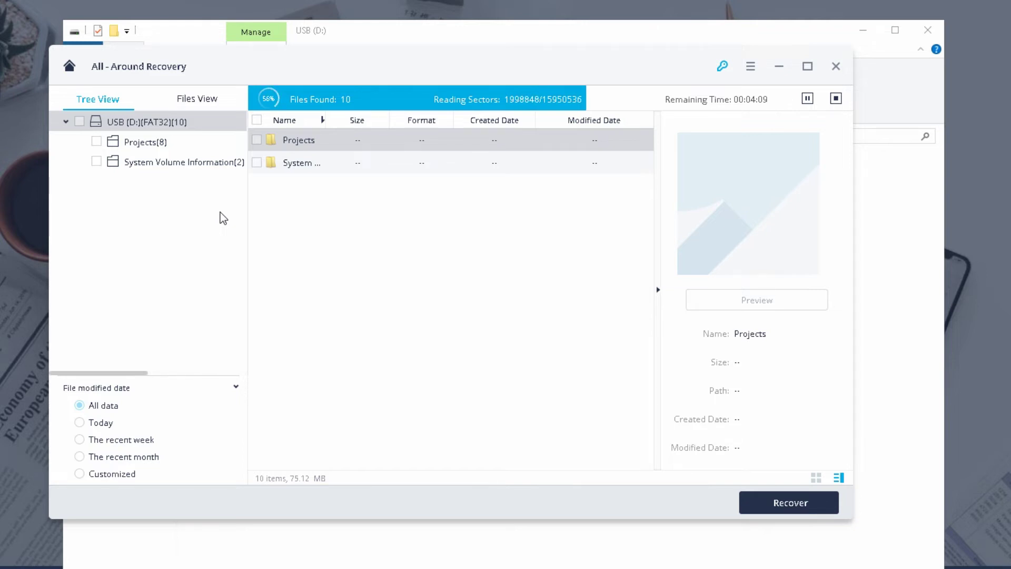
Browse the recovered Projects folder, view Project_1.docx details, then return to USB (D:)'s top level.
{"action": "double_click", "coordinate": [298, 141]}
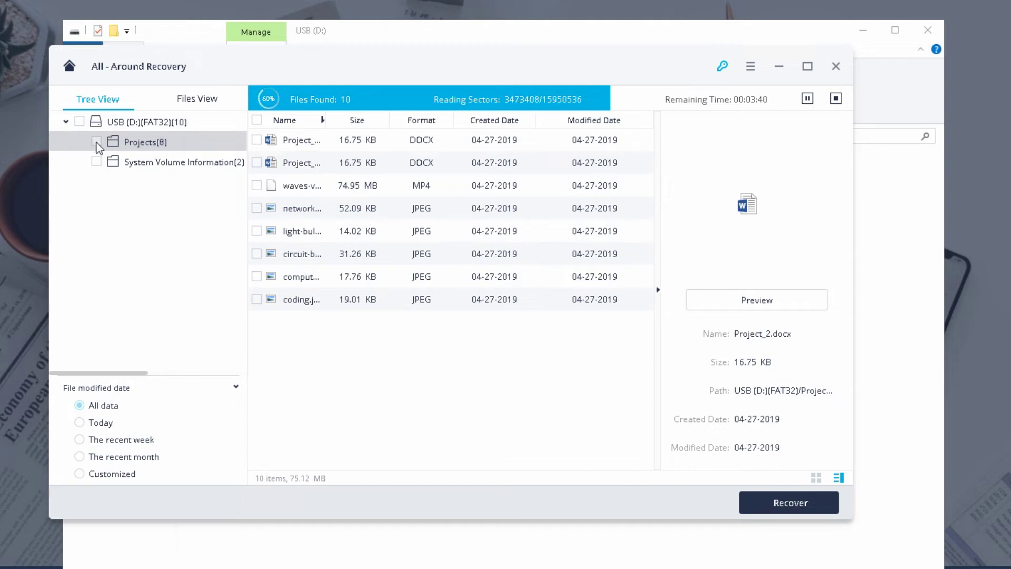
{"action": "left_click", "coordinate": [257, 133]}
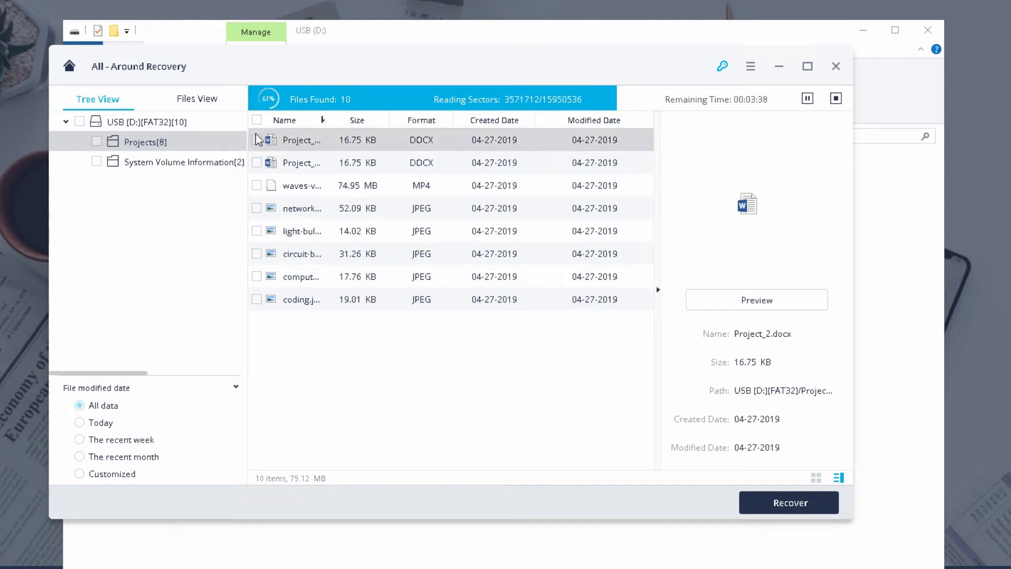
{"action": "left_click", "coordinate": [295, 158]}
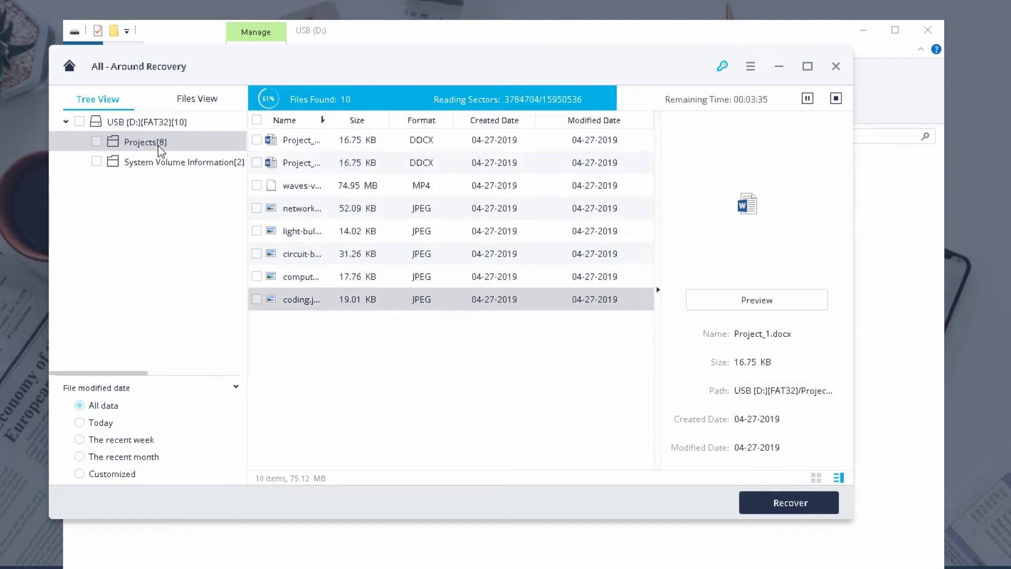
{"action": "double_click", "coordinate": [137, 121]}
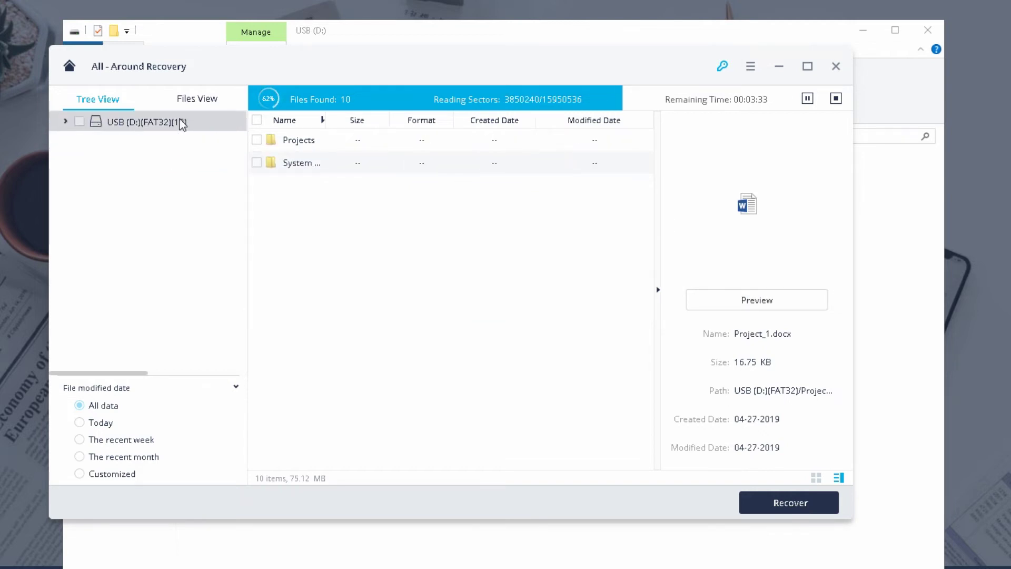
{"action": "left_click", "coordinate": [299, 141]}
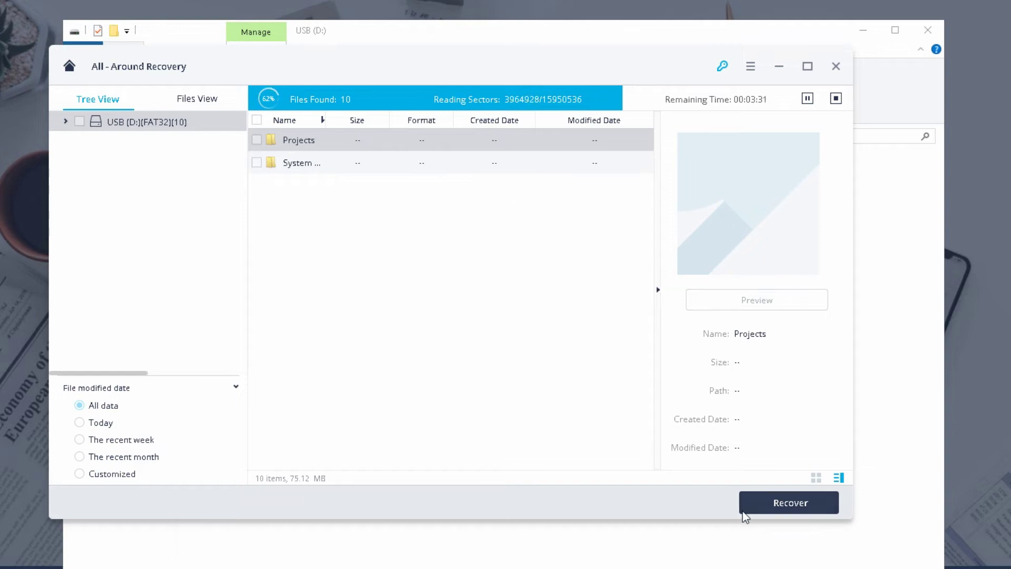
Pause the scan at 63% after dismissing the warning, and tick the Projects folder.
{"action": "left_click", "coordinate": [748, 497]}
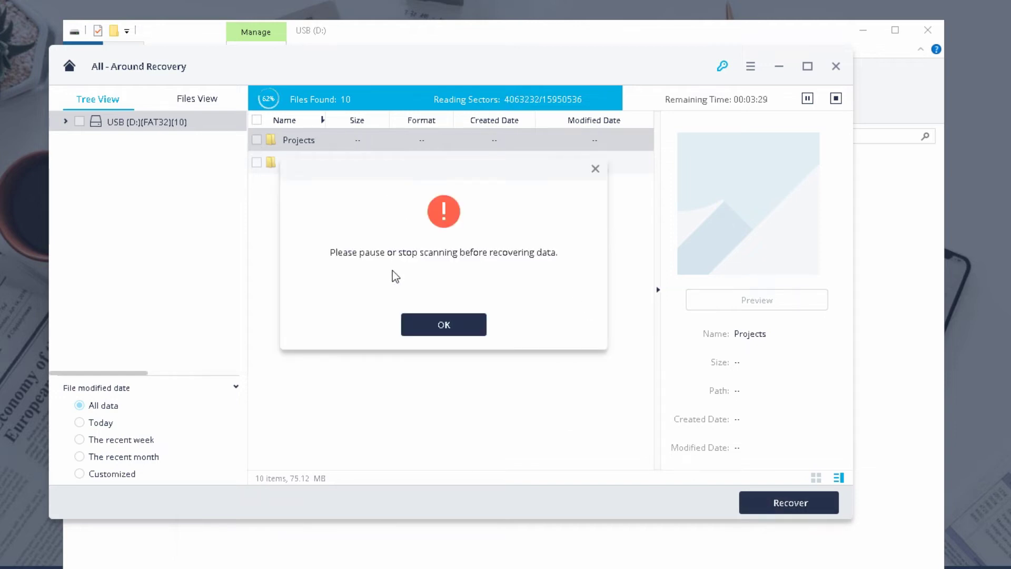
{"action": "left_click", "coordinate": [431, 325]}
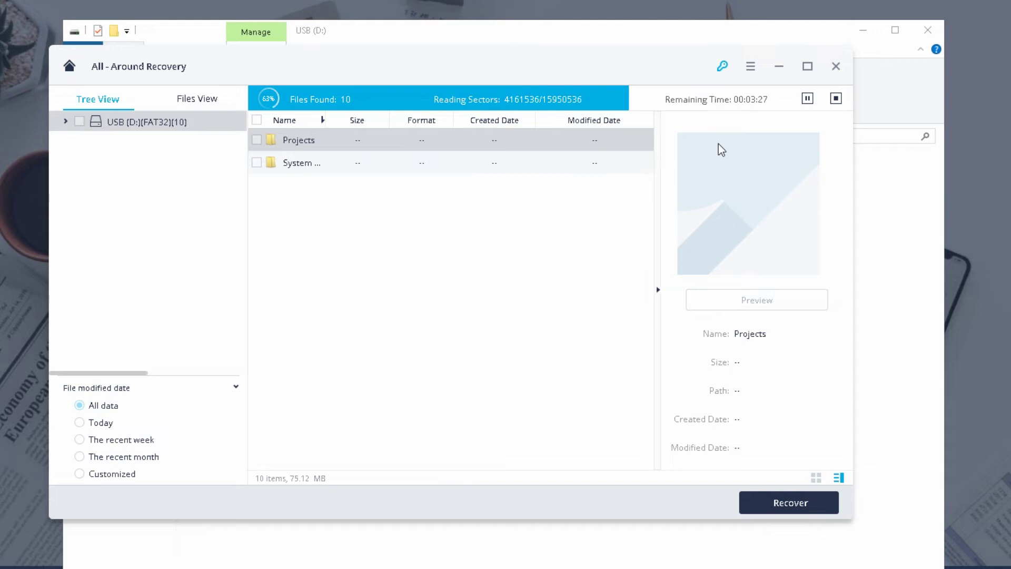
{"action": "left_click", "coordinate": [808, 99]}
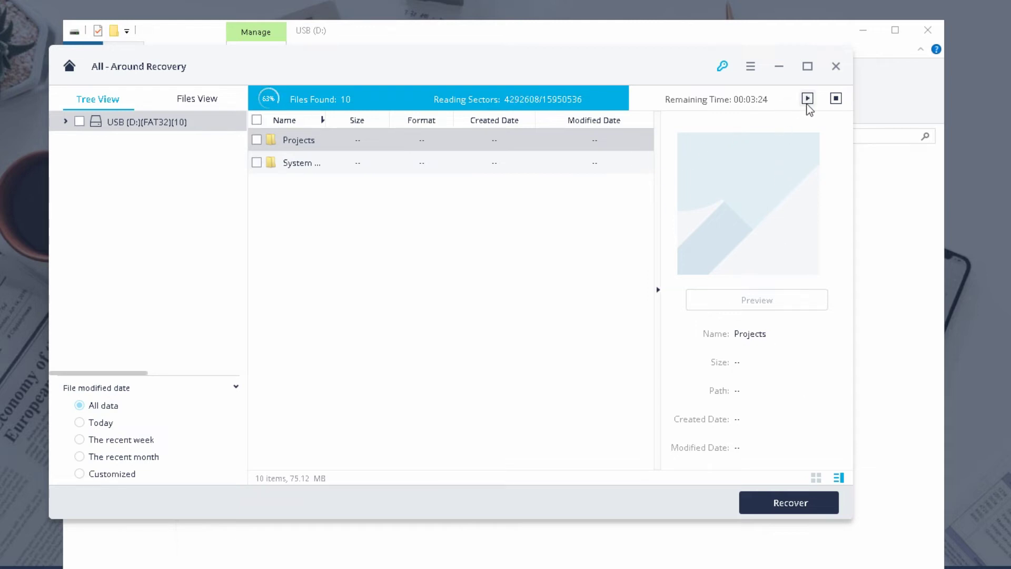
{"action": "left_click", "coordinate": [257, 143]}
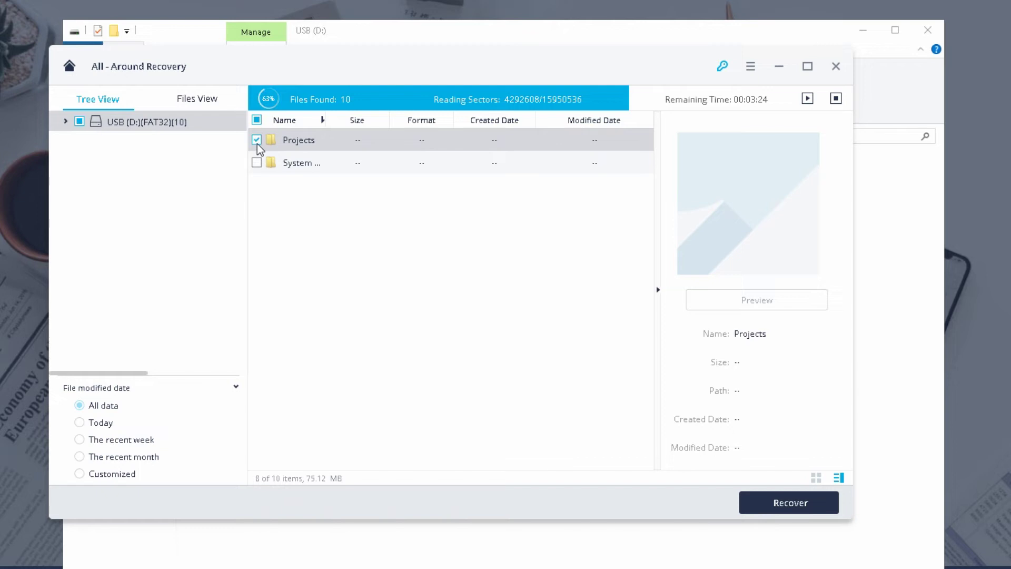
Start recovery with USB drive D: as the save location, triggering the same-partition warning.
{"action": "left_click", "coordinate": [800, 502]}
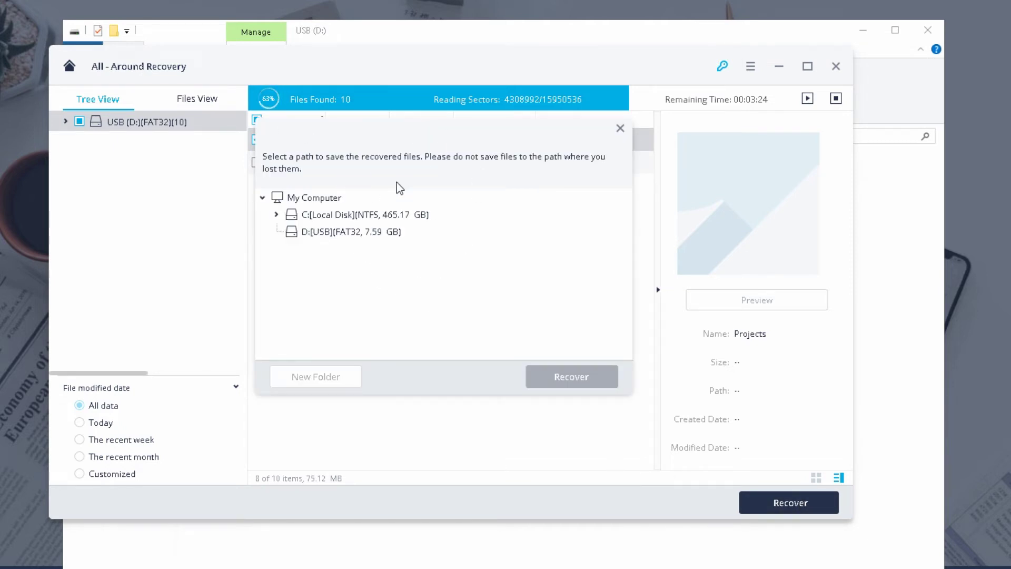
{"action": "left_click", "coordinate": [321, 238]}
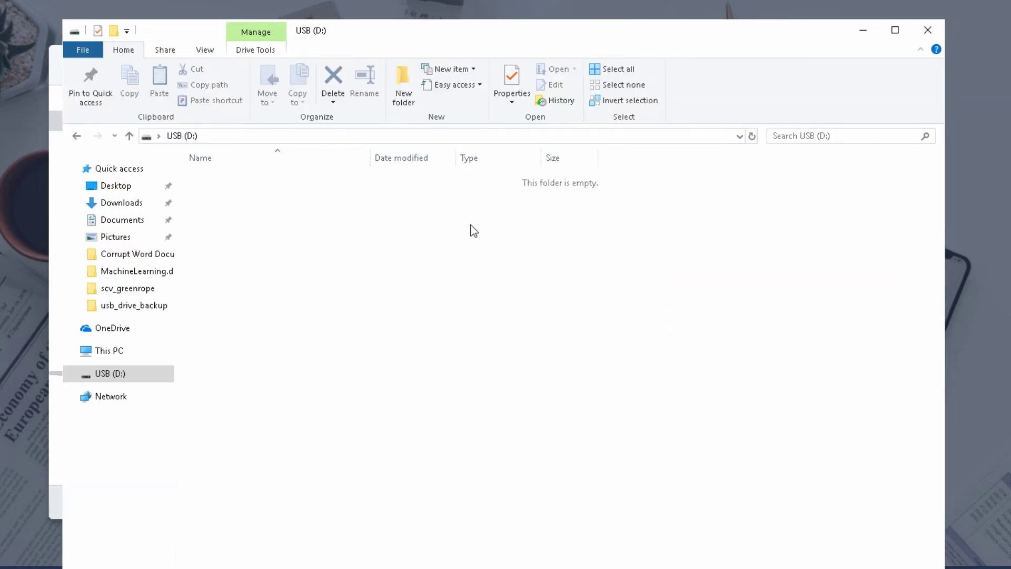
{"action": "right_click", "coordinate": [471, 227]}
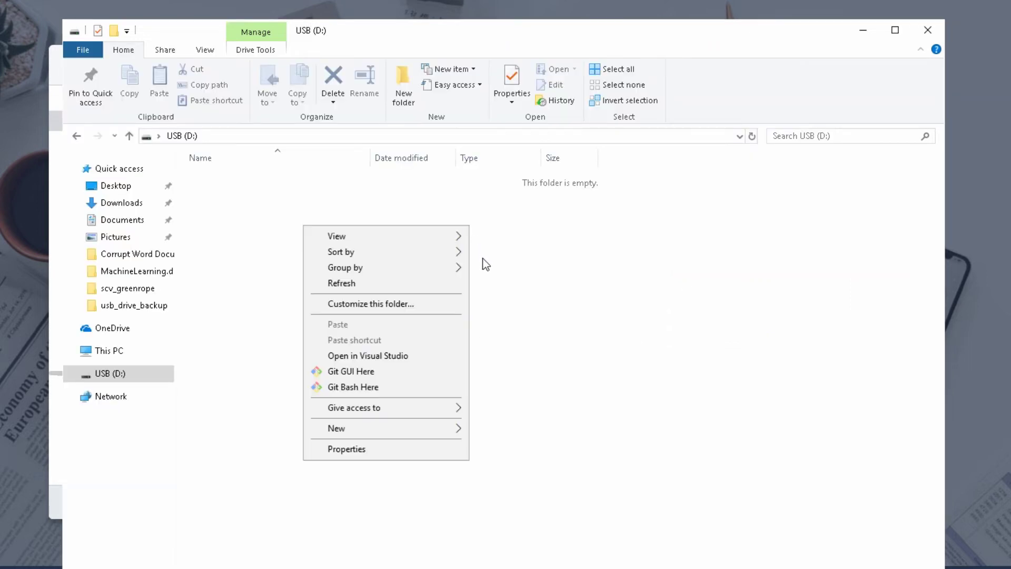
{"action": "left_click", "coordinate": [628, 336]}
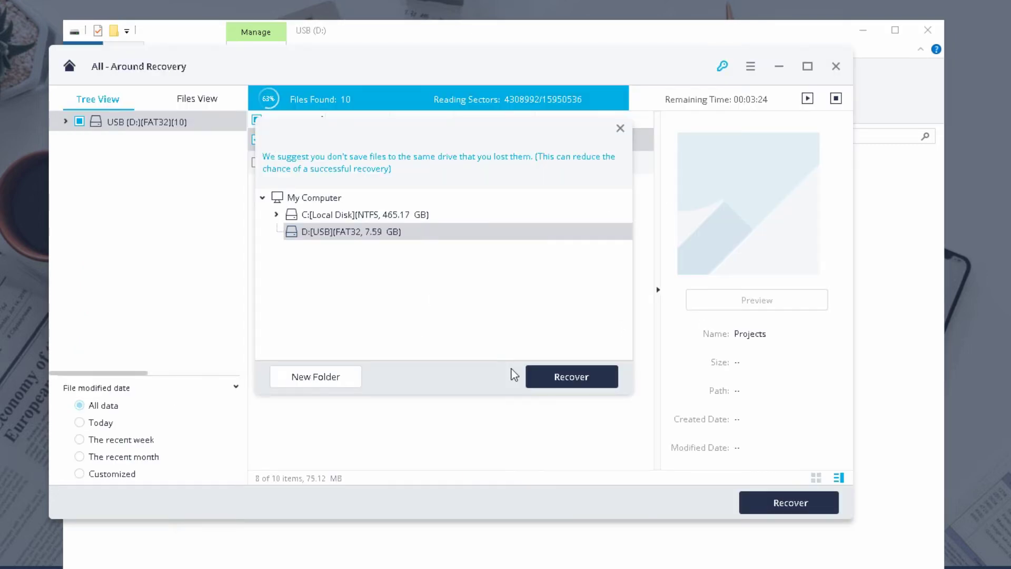
{"action": "left_click", "coordinate": [553, 379]}
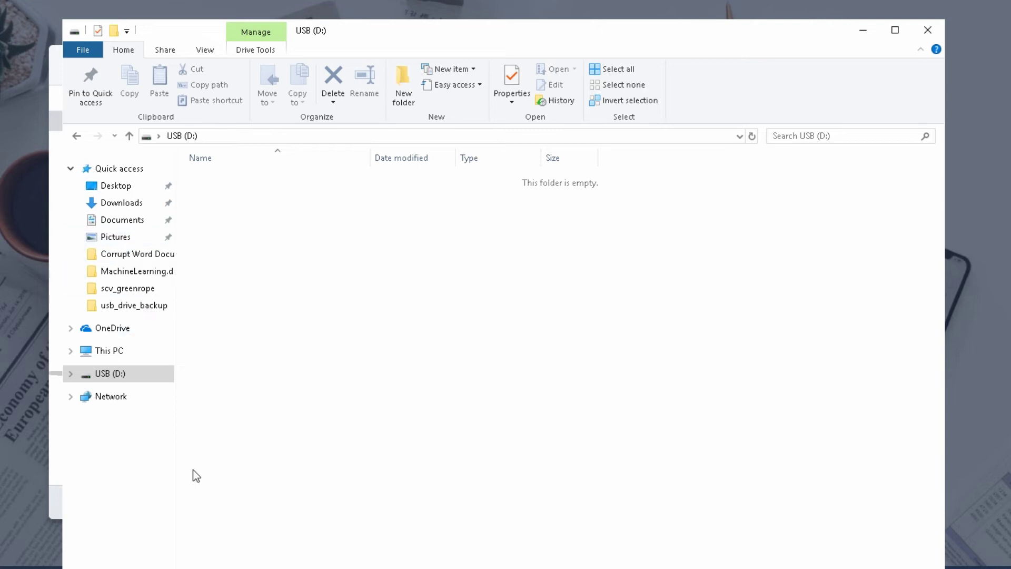
Navigate from This PC into the Music folder.
{"action": "left_click", "coordinate": [125, 351]}
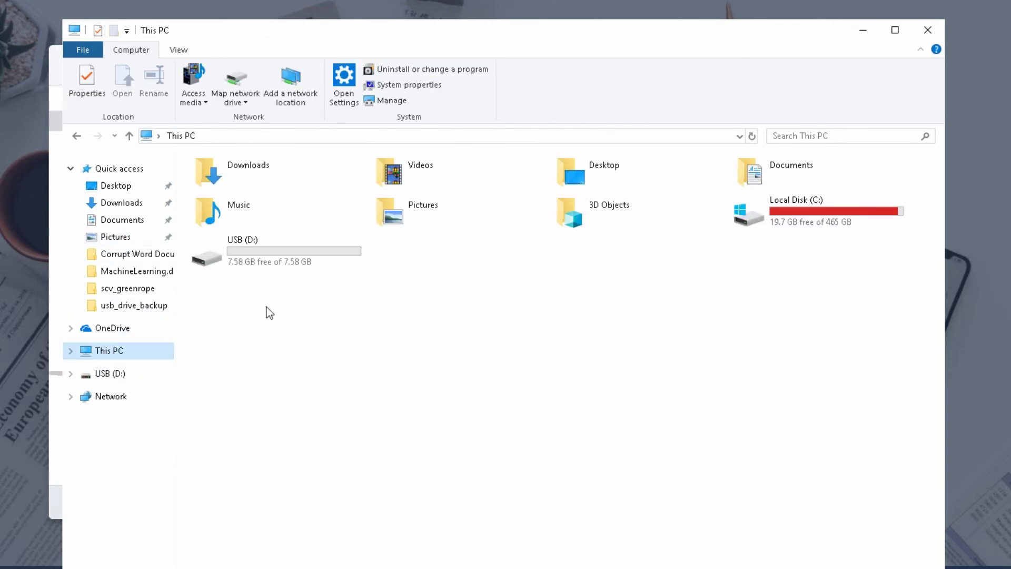
{"action": "left_click", "coordinate": [817, 179]}
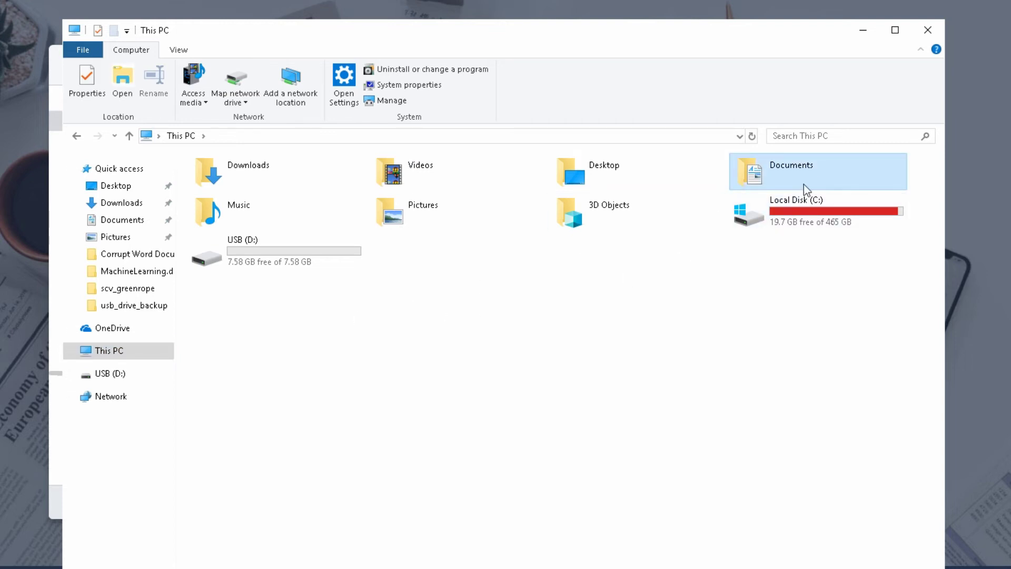
{"action": "left_click", "coordinate": [596, 285]}
{"action": "right_click", "coordinate": [562, 291]}
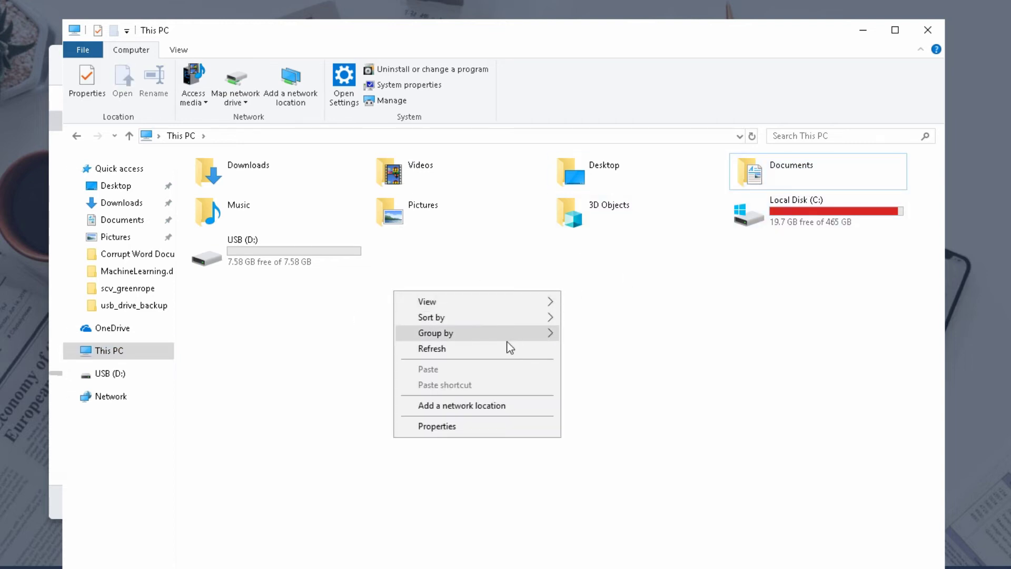
{"action": "left_click", "coordinate": [327, 302]}
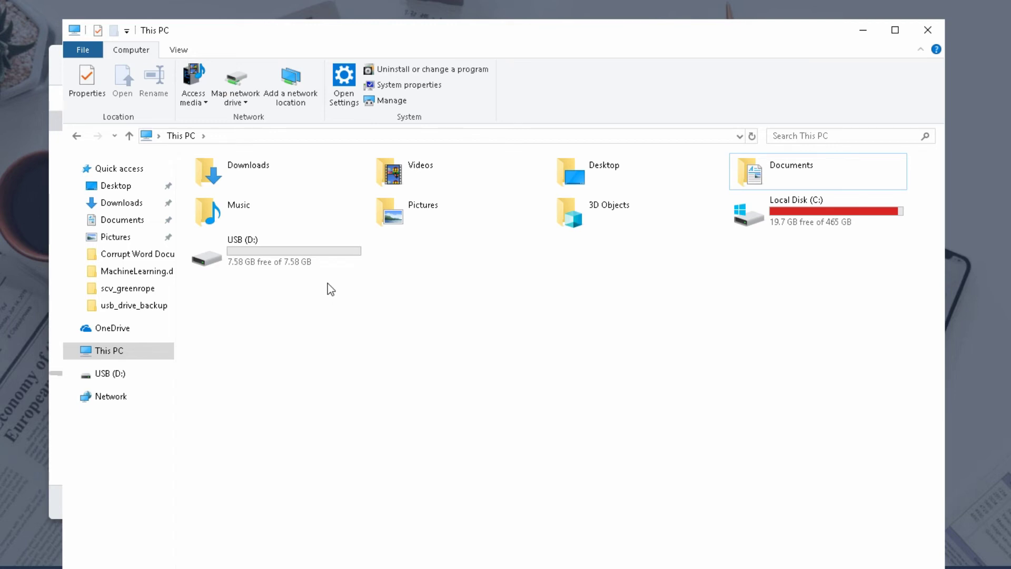
{"action": "double_click", "coordinate": [286, 211]}
Create a new folder named 'USB Recovered Data' inside Music.
{"action": "right_click", "coordinate": [336, 286]}
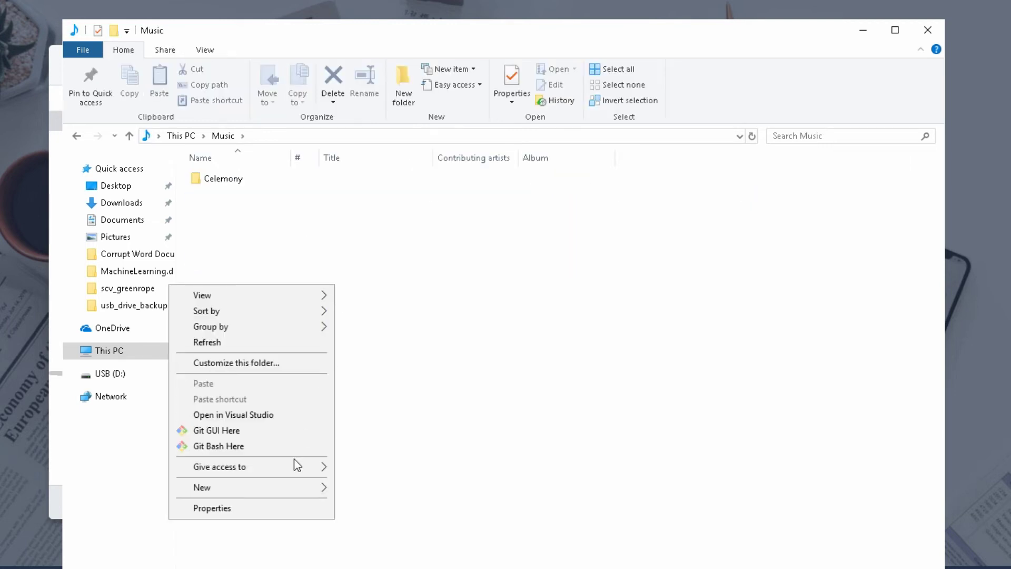
{"action": "mouse_move", "coordinate": [314, 486]}
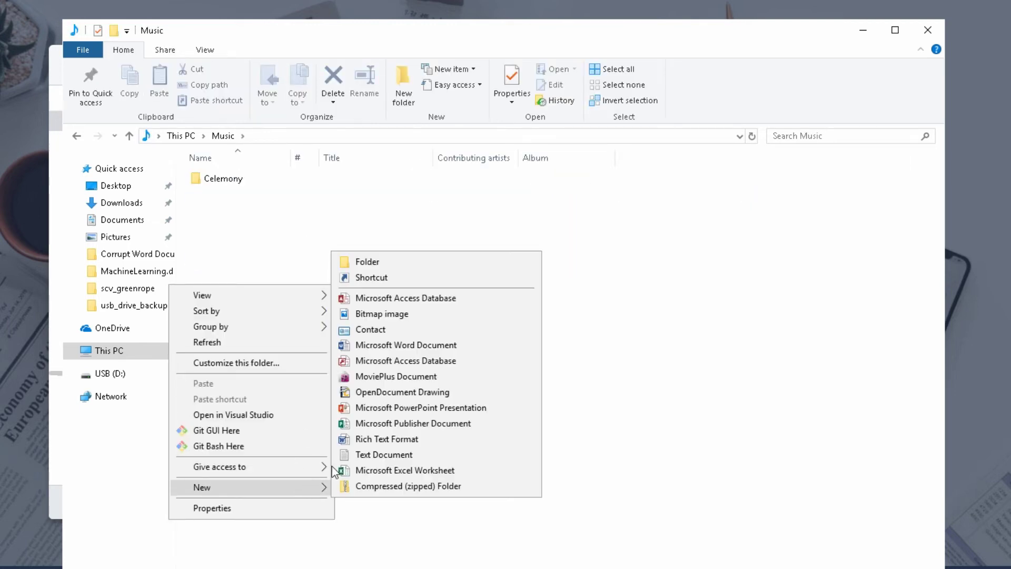
{"action": "left_click", "coordinate": [378, 261]}
{"action": "key", "text": "BackSpace"}
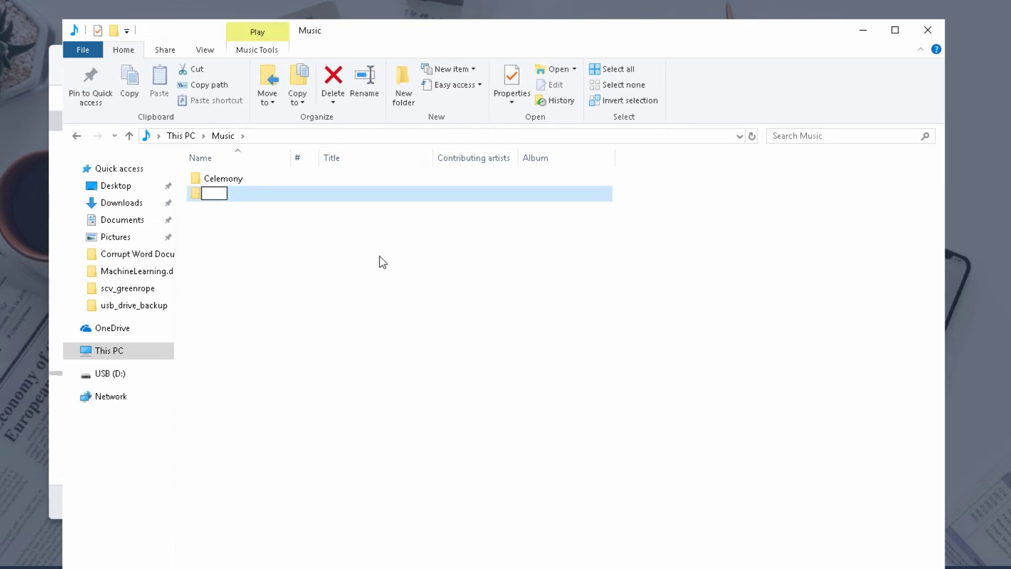
{"action": "type", "text": "USB Re"}
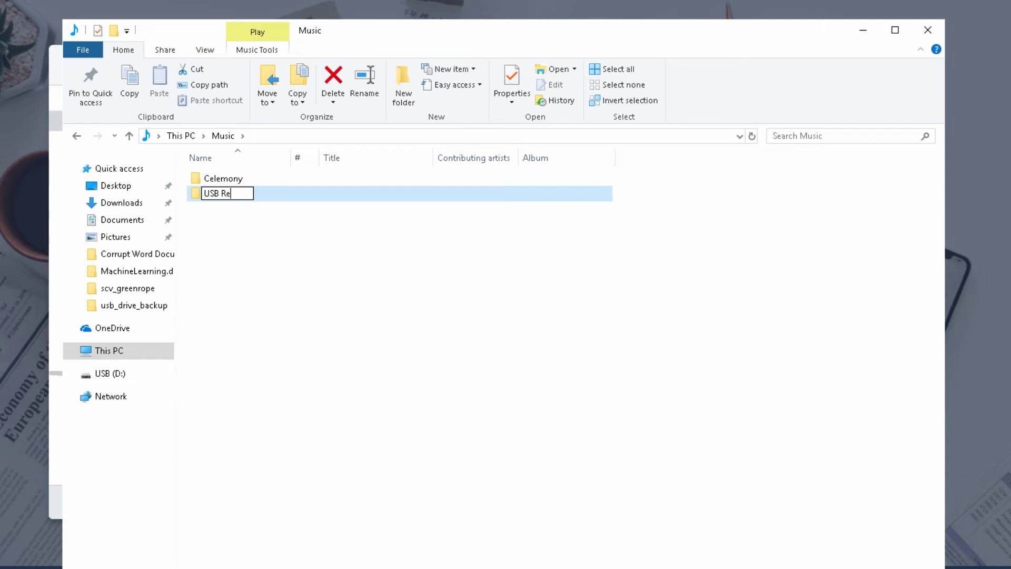
{"action": "type", "text": "covered Data"}
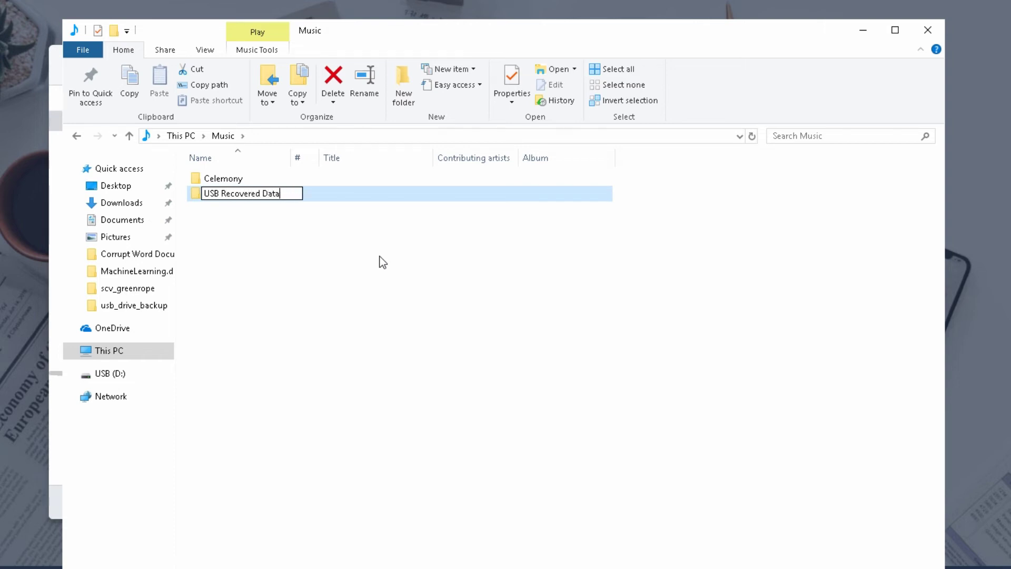
{"action": "key", "text": "Return"}
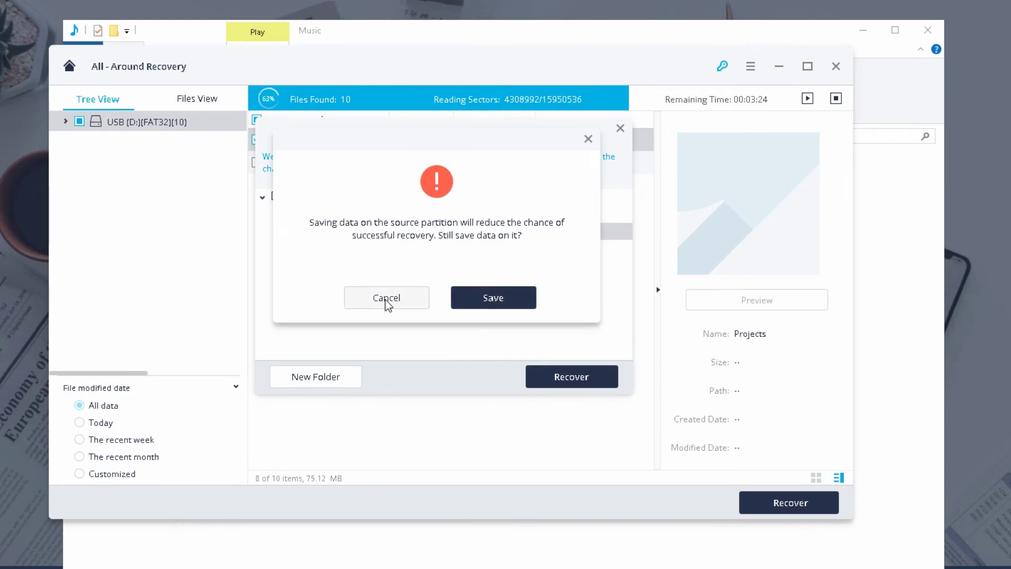
Switch the save destination from the source USB drive to the C: local disk.
{"action": "left_click", "coordinate": [386, 301]}
{"action": "left_click", "coordinate": [312, 215]}
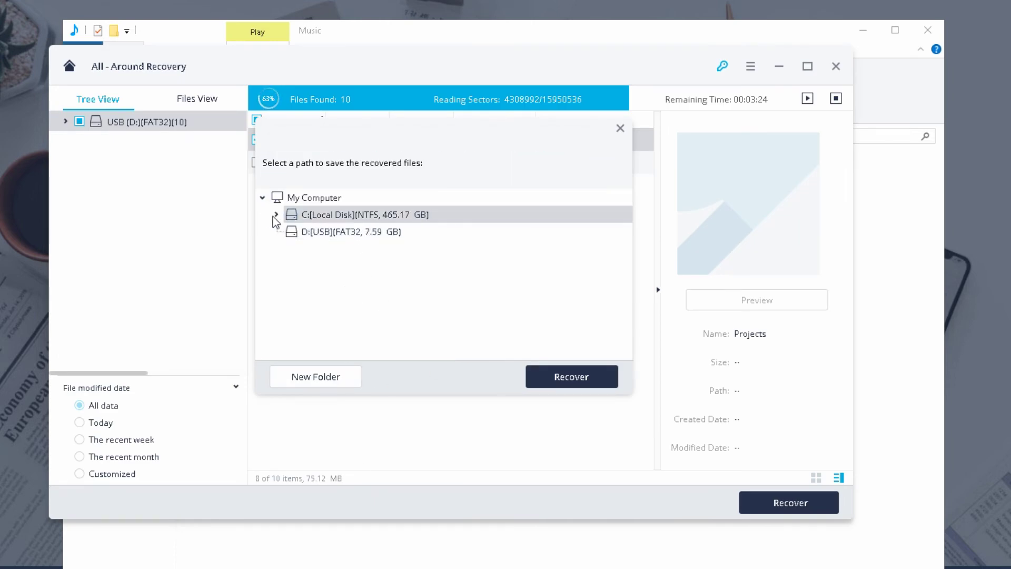
{"action": "left_click", "coordinate": [275, 216]}
{"action": "double_click", "coordinate": [308, 217]}
{"action": "left_click", "coordinate": [276, 216]}
{"action": "scroll", "coordinate": [360, 248], "scroll_direction": "down", "scroll_amount": 5}
{"action": "scroll", "coordinate": [358, 250], "scroll_direction": "up", "scroll_amount": 4}
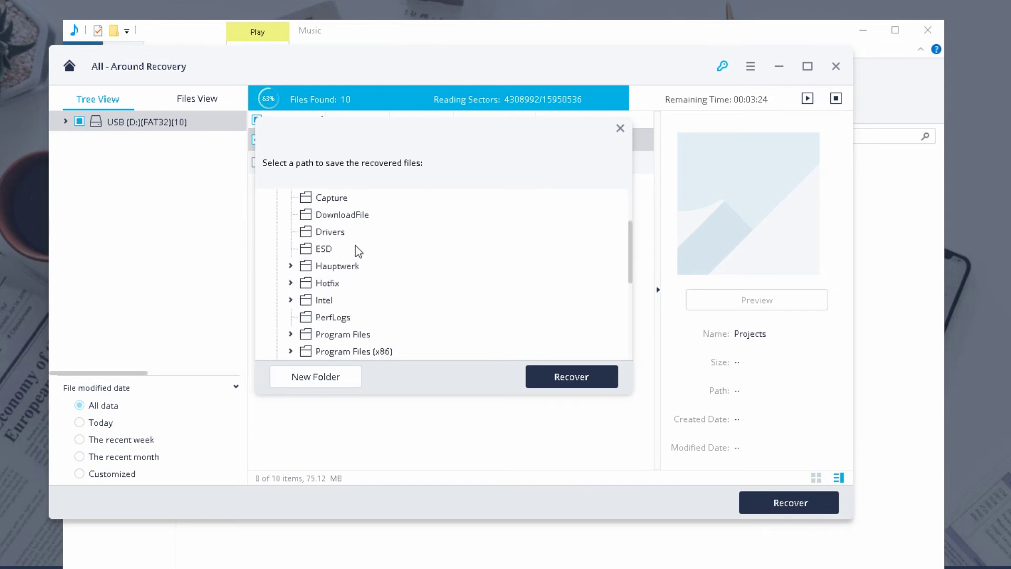
{"action": "scroll", "coordinate": [357, 250], "scroll_direction": "down", "scroll_amount": 5}
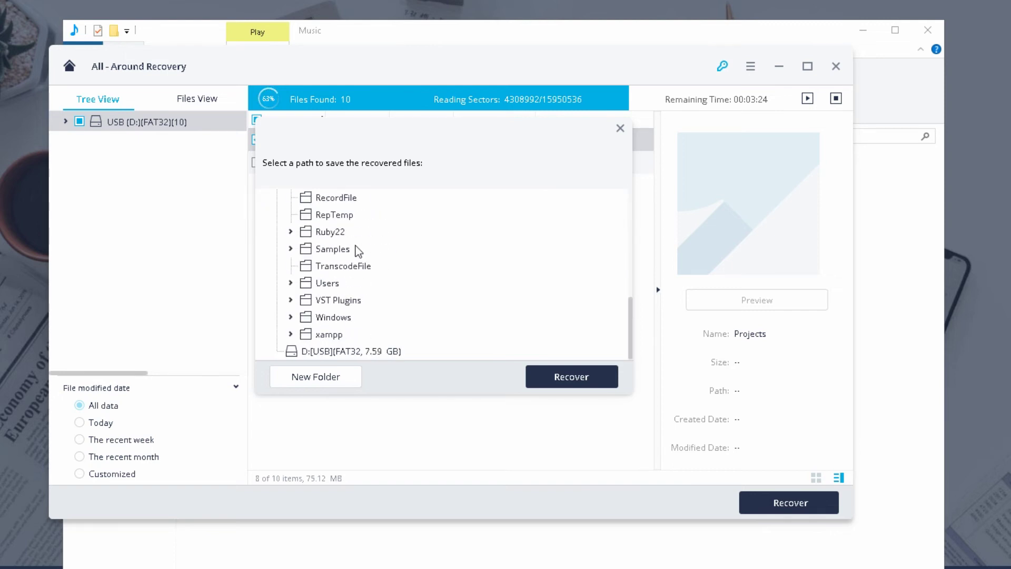
Choose Users > Music > USB Recovered Data as the save folder and start recovery.
{"action": "left_click", "coordinate": [290, 283]}
{"action": "left_click", "coordinate": [305, 318]}
{"action": "scroll", "coordinate": [328, 325], "scroll_direction": "down", "scroll_amount": 3}
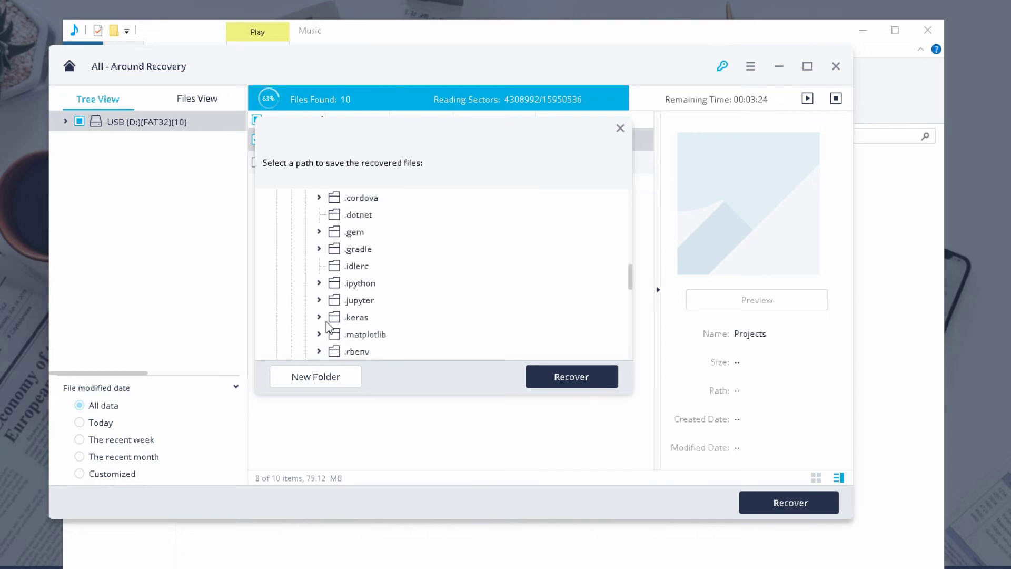
{"action": "scroll", "coordinate": [327, 325], "scroll_direction": "down", "scroll_amount": 3}
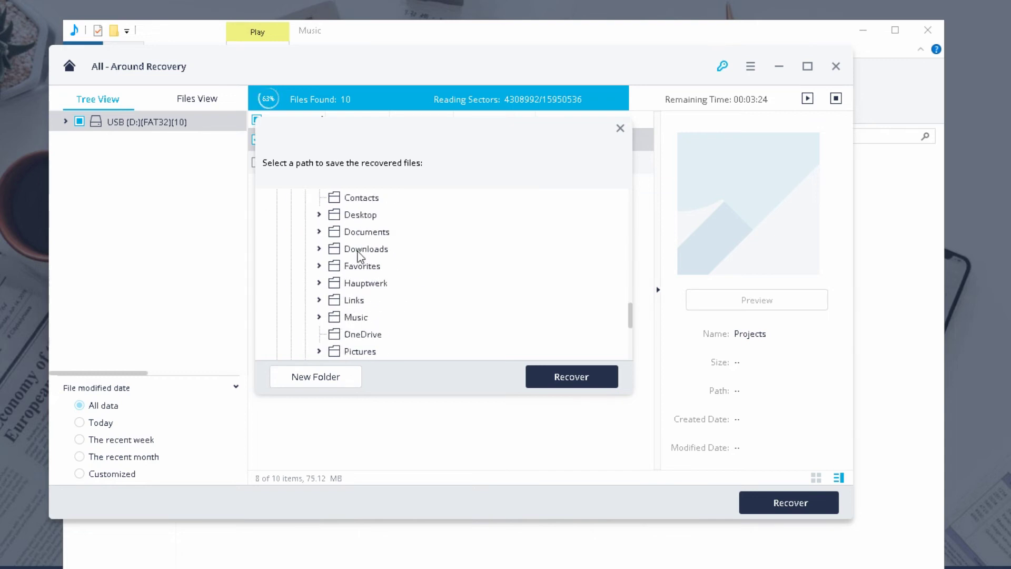
{"action": "scroll", "coordinate": [343, 245], "scroll_direction": "up", "scroll_amount": 1}
{"action": "scroll", "coordinate": [341, 235], "scroll_direction": "down", "scroll_amount": 3}
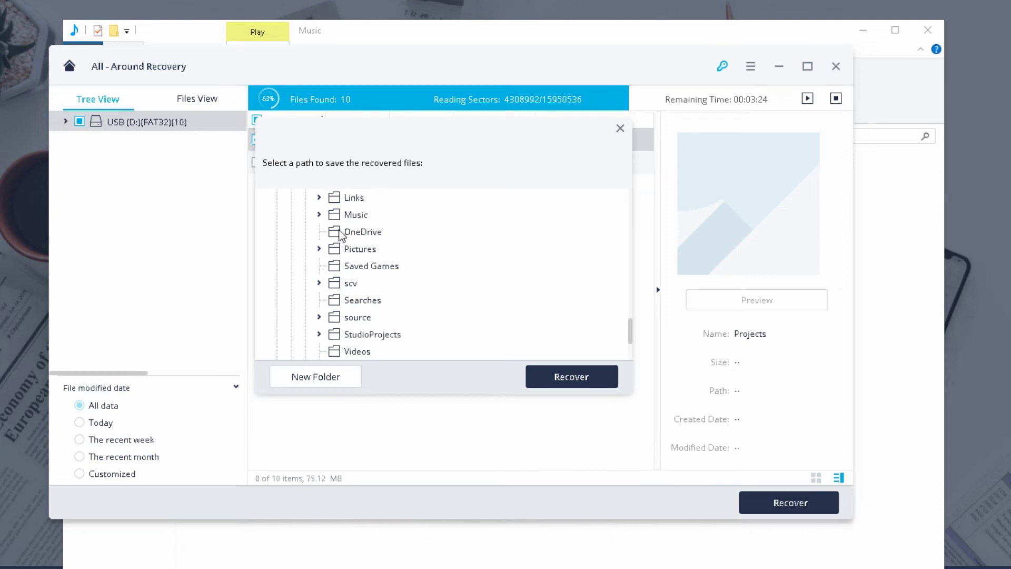
{"action": "left_click", "coordinate": [319, 214]}
{"action": "left_click", "coordinate": [348, 252]}
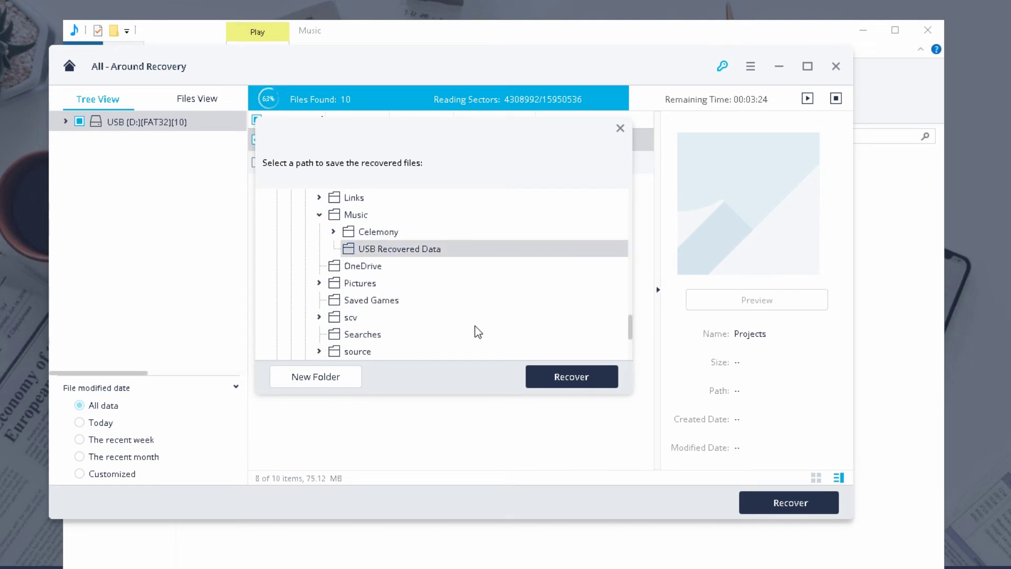
{"action": "left_click", "coordinate": [561, 377]}
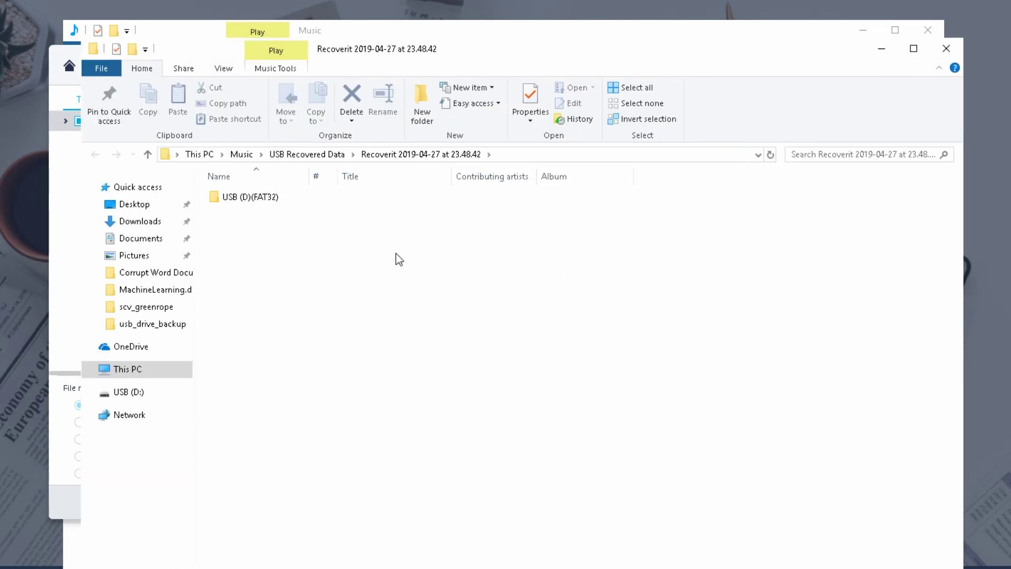
Open USB (D)(FAT32), then its recovered Projects folder in the Recoverit output folder.
{"action": "double_click", "coordinate": [293, 203]}
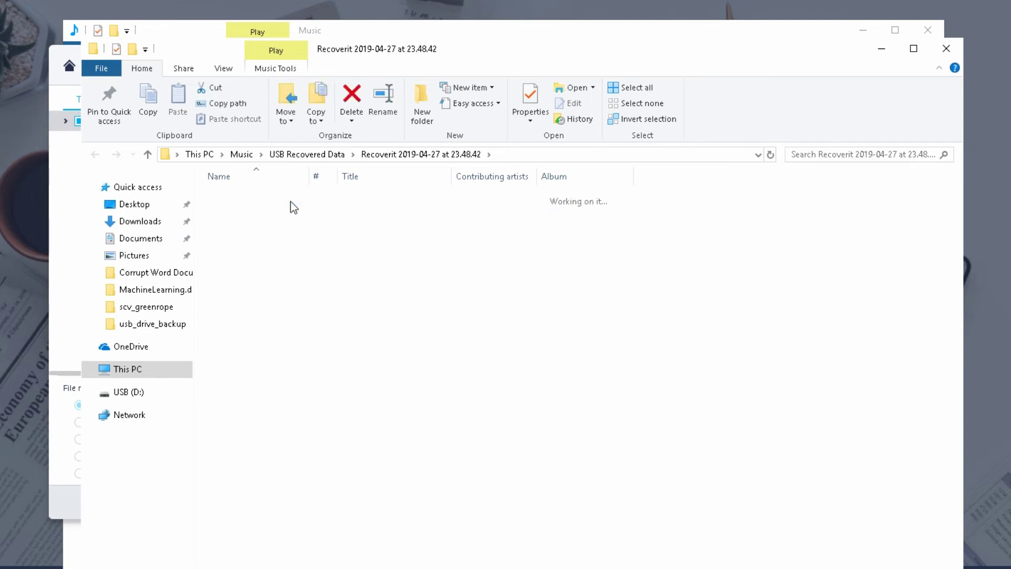
{"action": "double_click", "coordinate": [294, 203]}
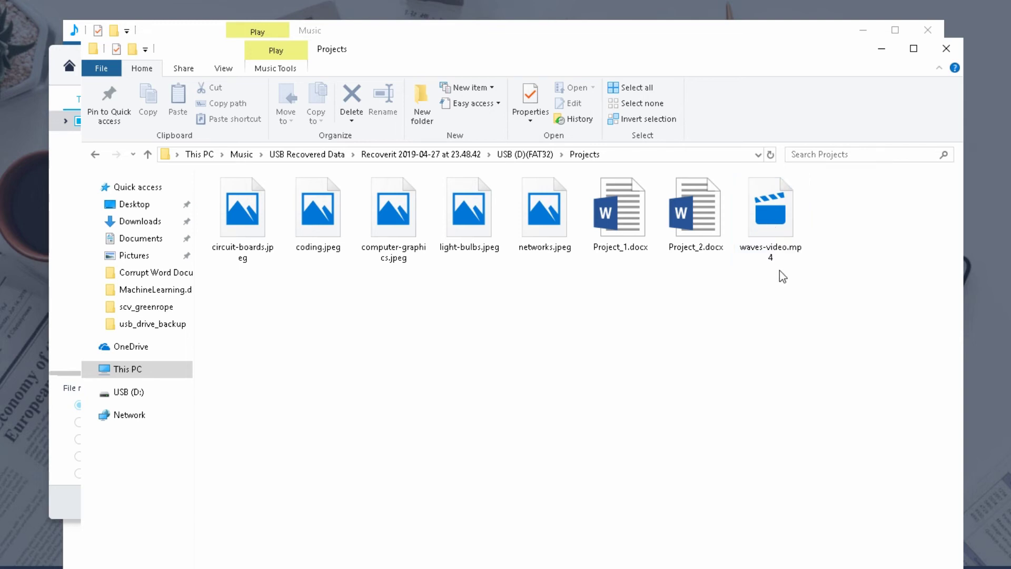
{"action": "double_click", "coordinate": [768, 216]}
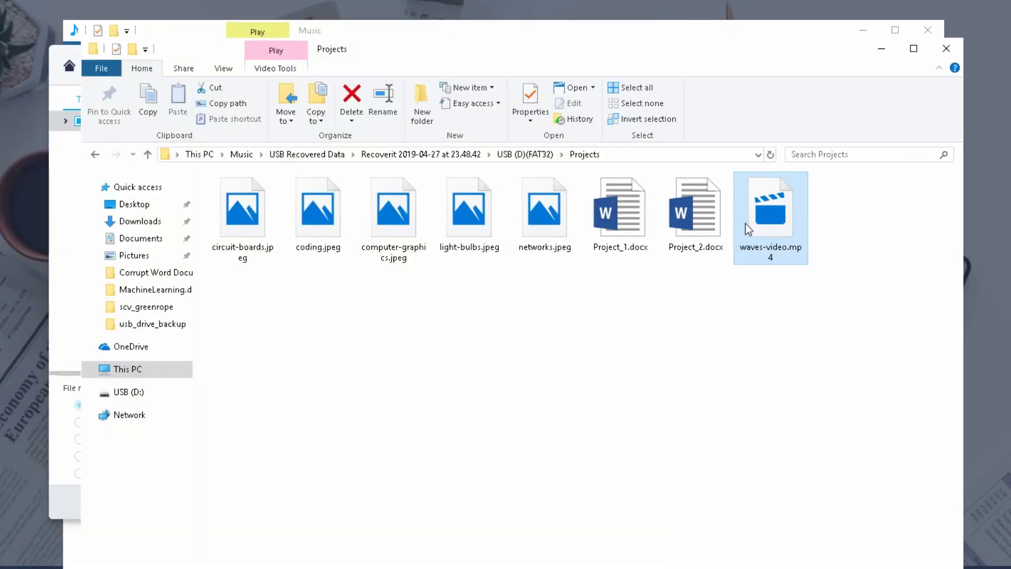
{"action": "double_click", "coordinate": [748, 231]}
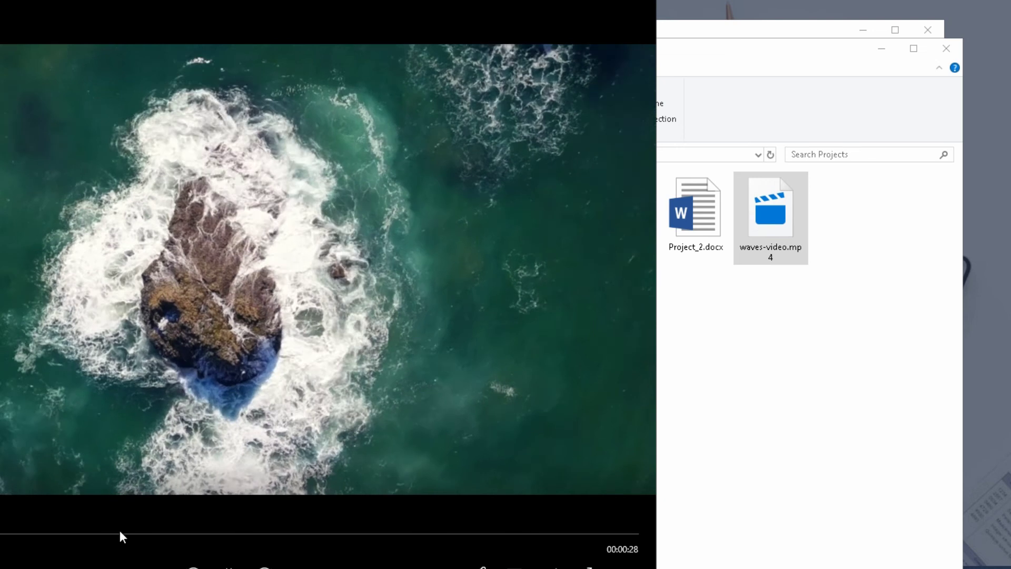
{"action": "left_click", "coordinate": [366, 534]}
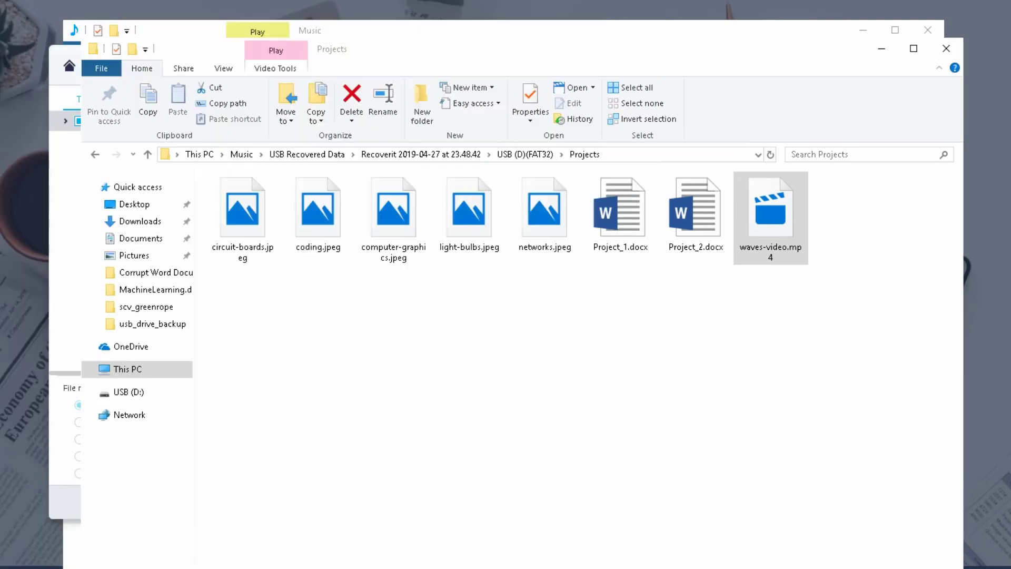
{"action": "double_click", "coordinate": [239, 237]}
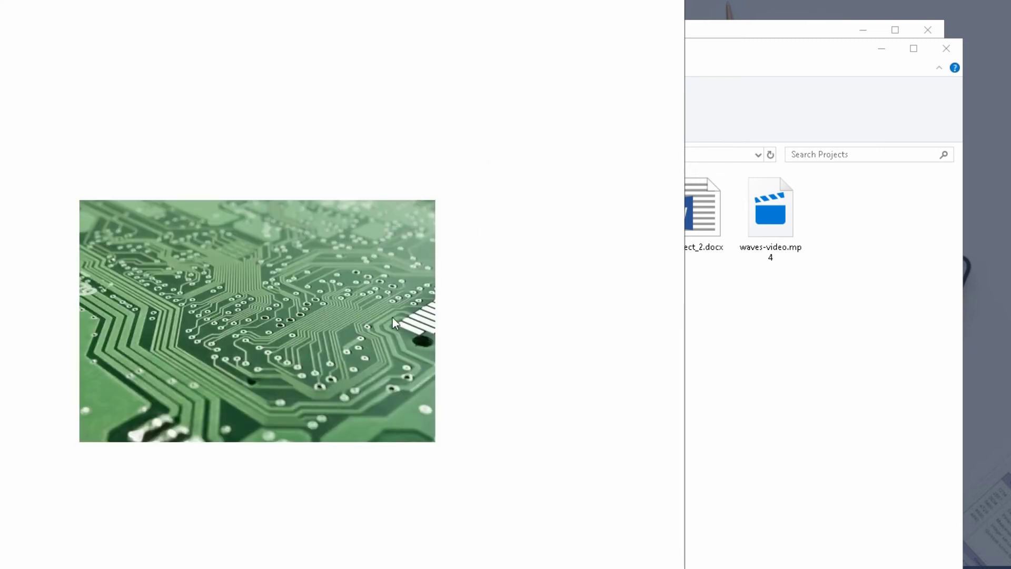
{"action": "left_click", "coordinate": [652, 315]}
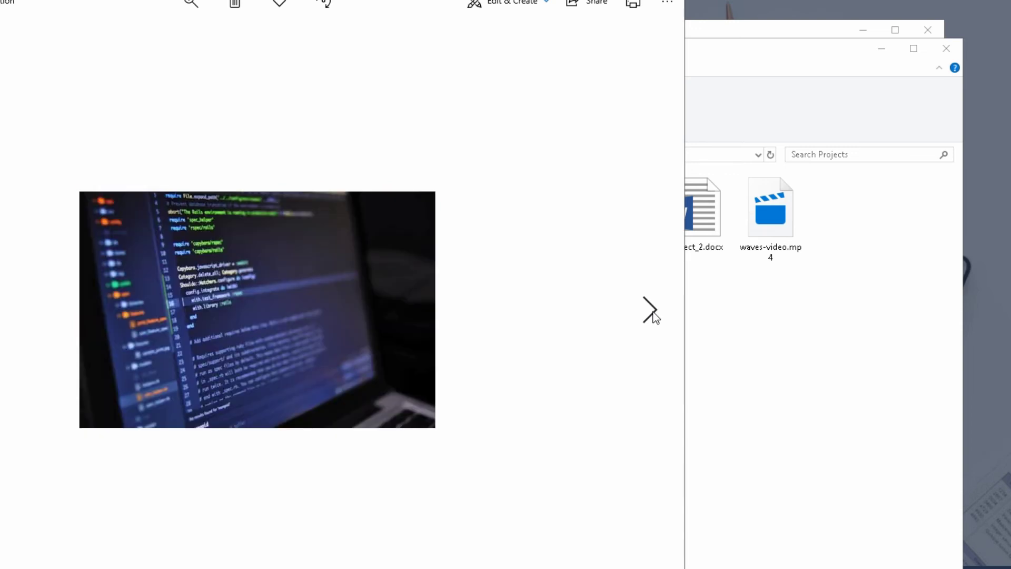
{"action": "left_click", "coordinate": [651, 315]}
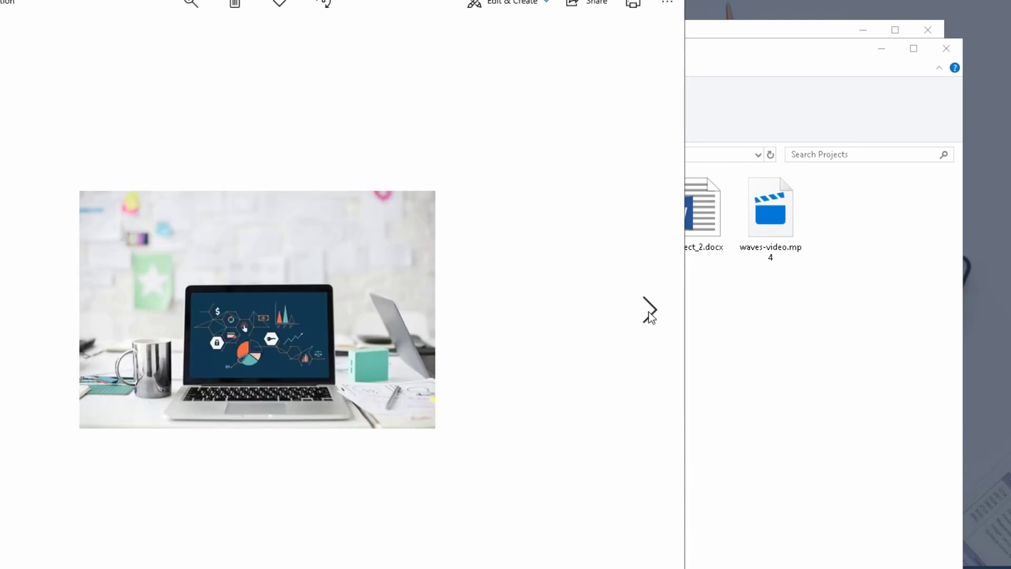
{"action": "left_click", "coordinate": [651, 315]}
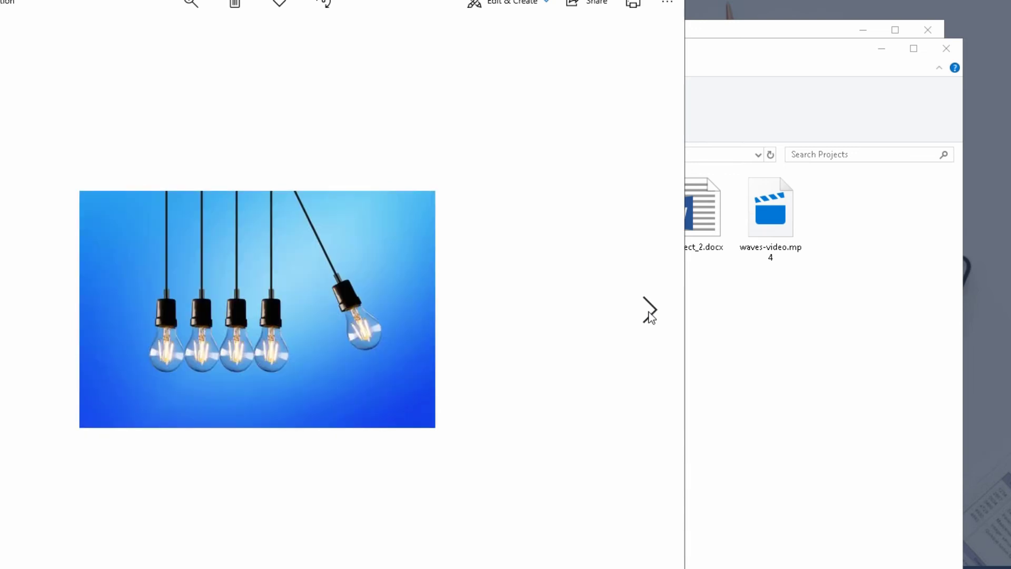
{"action": "left_click", "coordinate": [651, 315]}
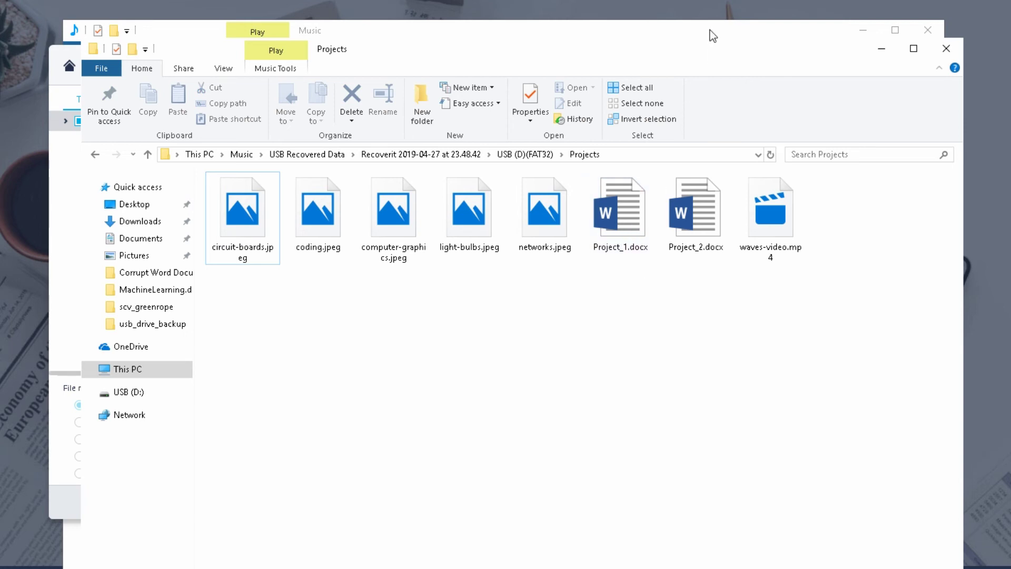
{"action": "double_click", "coordinate": [618, 206]}
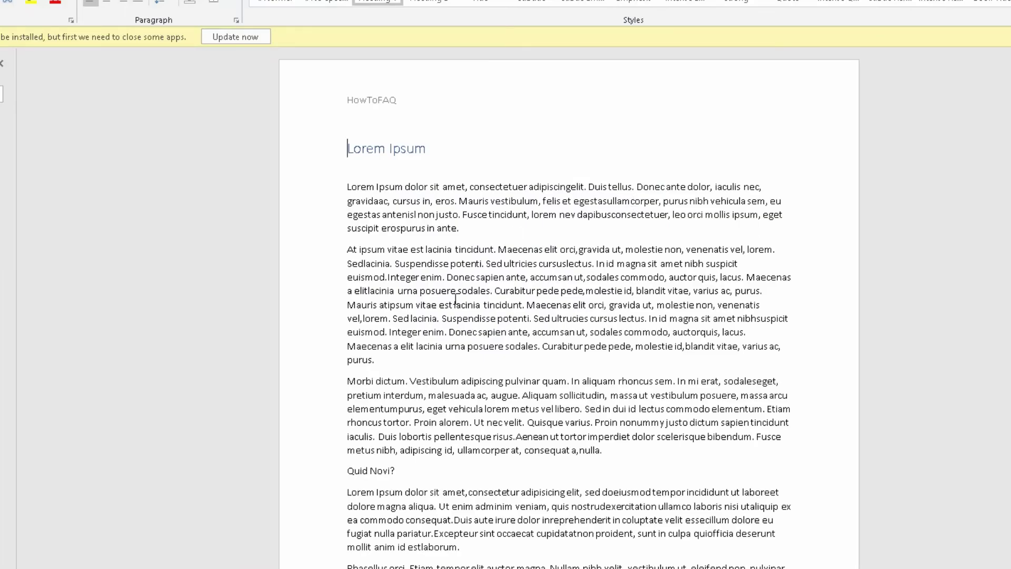
{"action": "scroll", "coordinate": [654, 377], "scroll_direction": "down", "scroll_amount": 4}
{"action": "scroll", "coordinate": [653, 377], "scroll_direction": "up", "scroll_amount": 5}
{"action": "scroll", "coordinate": [769, 258], "scroll_direction": "down", "scroll_amount": 2}
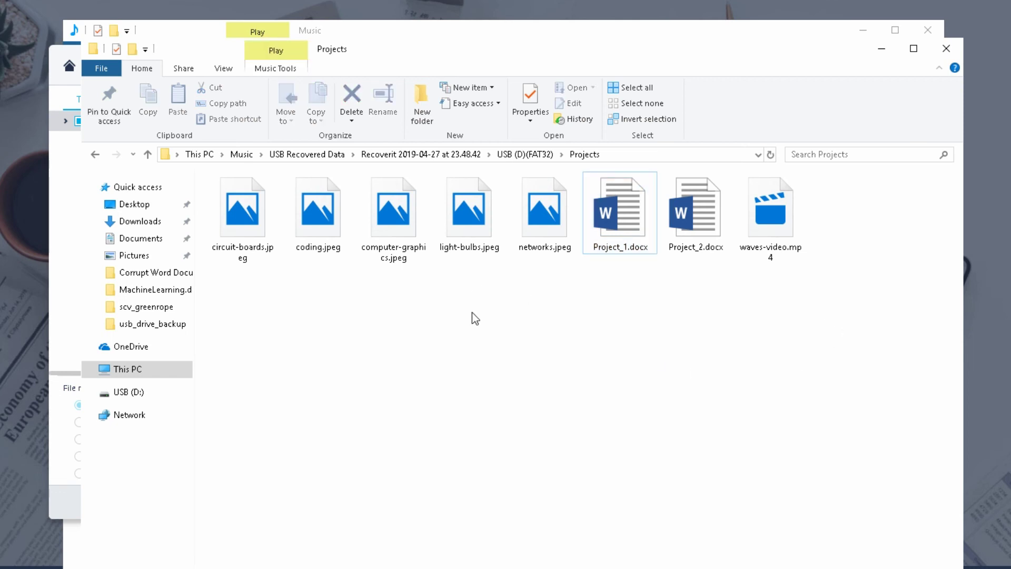
Dismiss the recovery-complete message, stop the scan and exit its results to the home screen.
{"action": "left_click", "coordinate": [415, 565]}
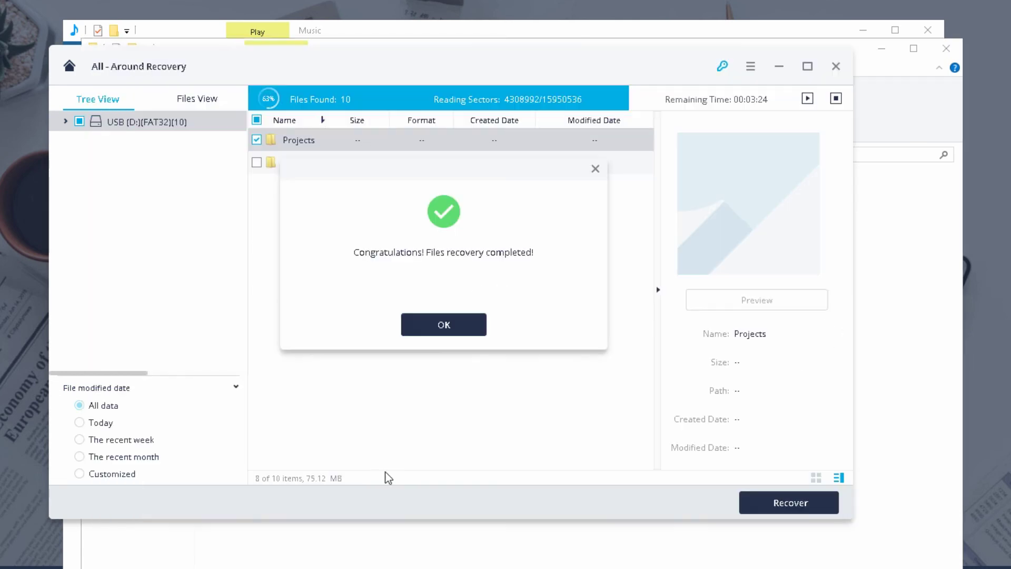
{"action": "left_click", "coordinate": [449, 324]}
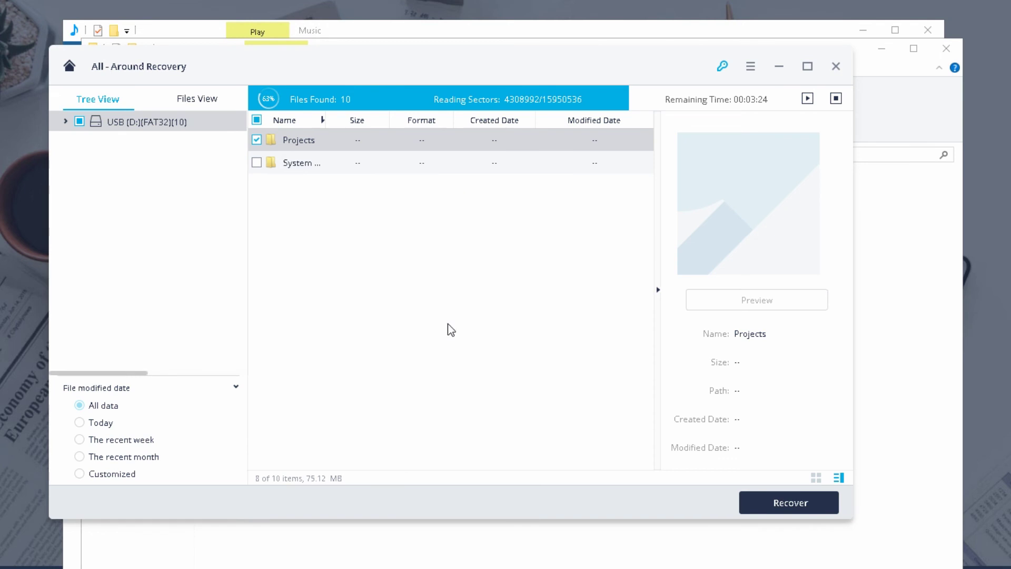
{"action": "left_click", "coordinate": [71, 68]}
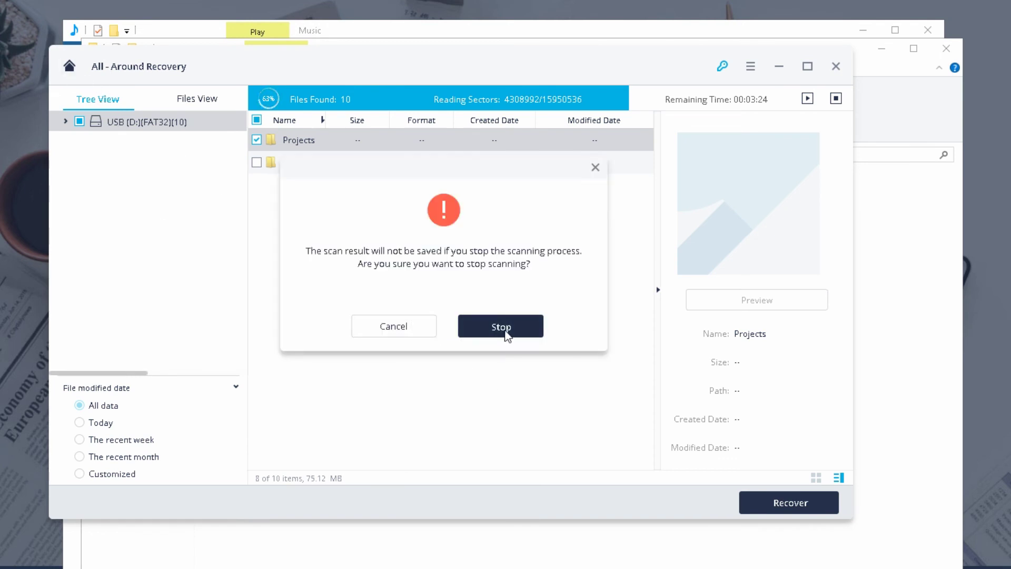
{"action": "left_click", "coordinate": [506, 332]}
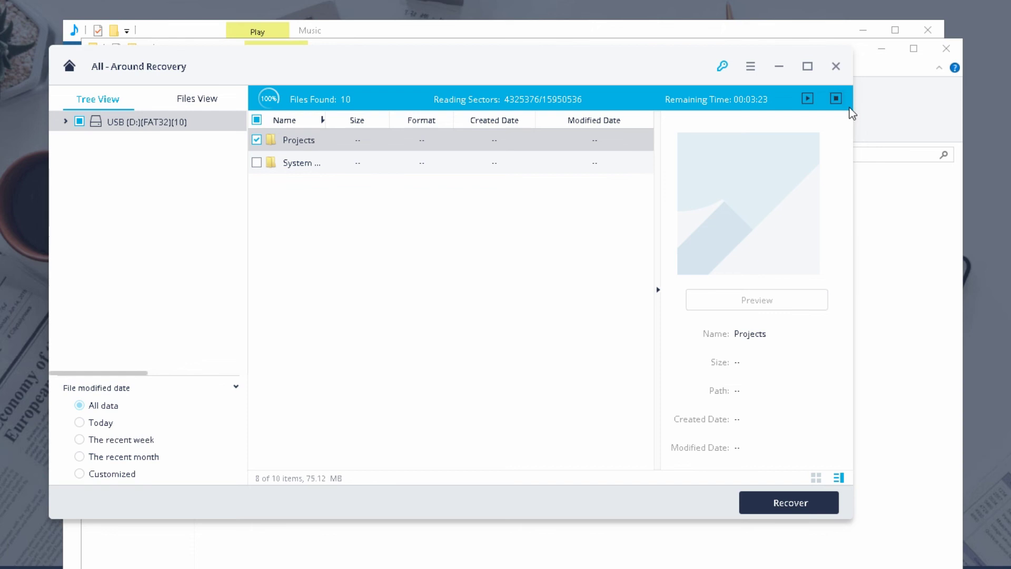
{"action": "left_click", "coordinate": [837, 99]}
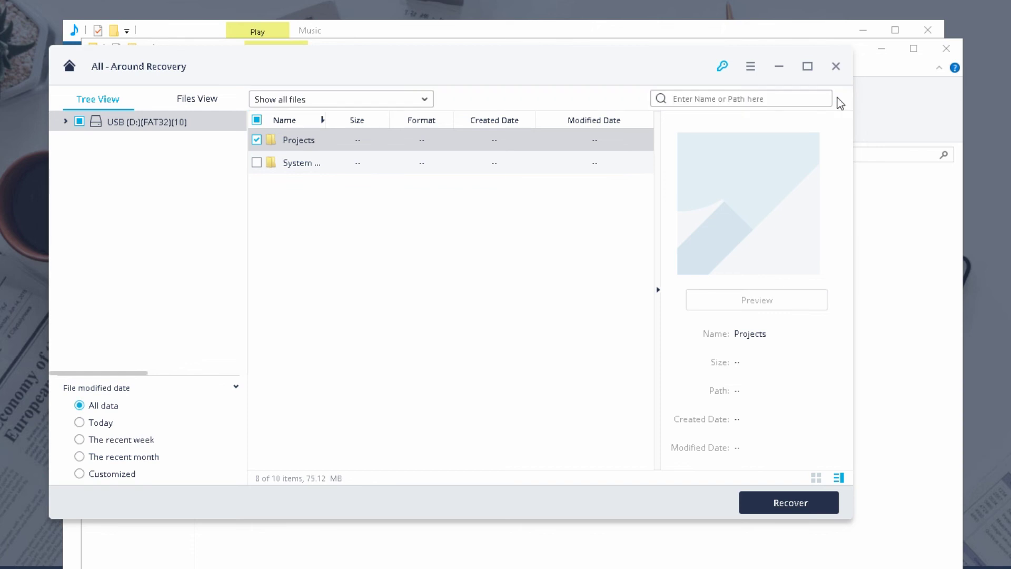
{"action": "left_click", "coordinate": [71, 69]}
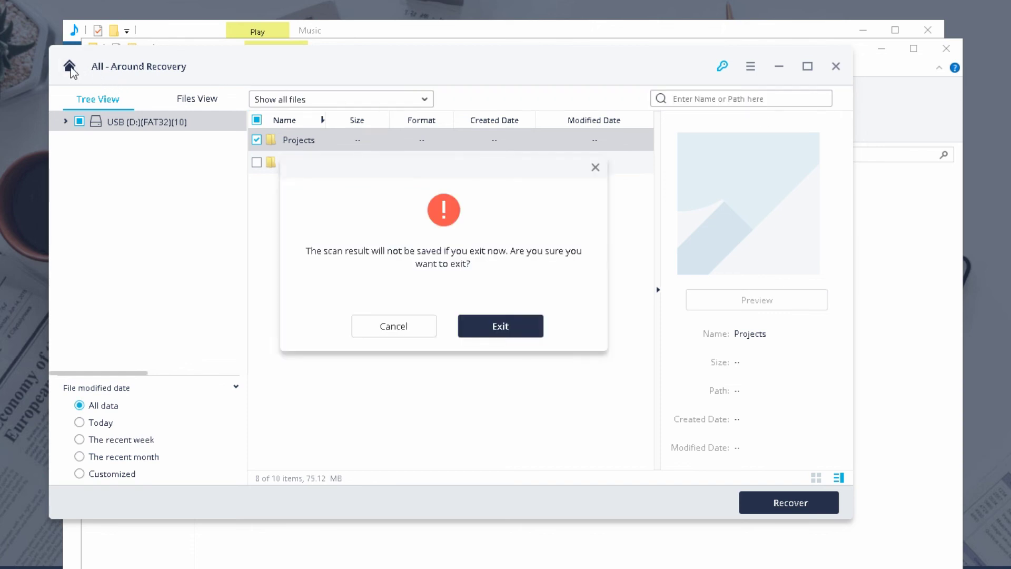
{"action": "left_click", "coordinate": [480, 331]}
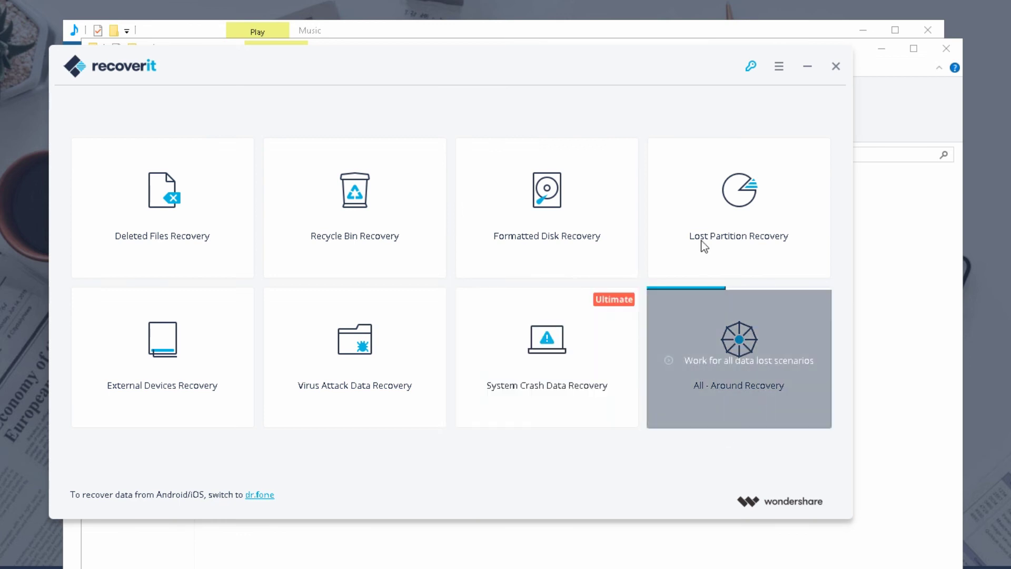